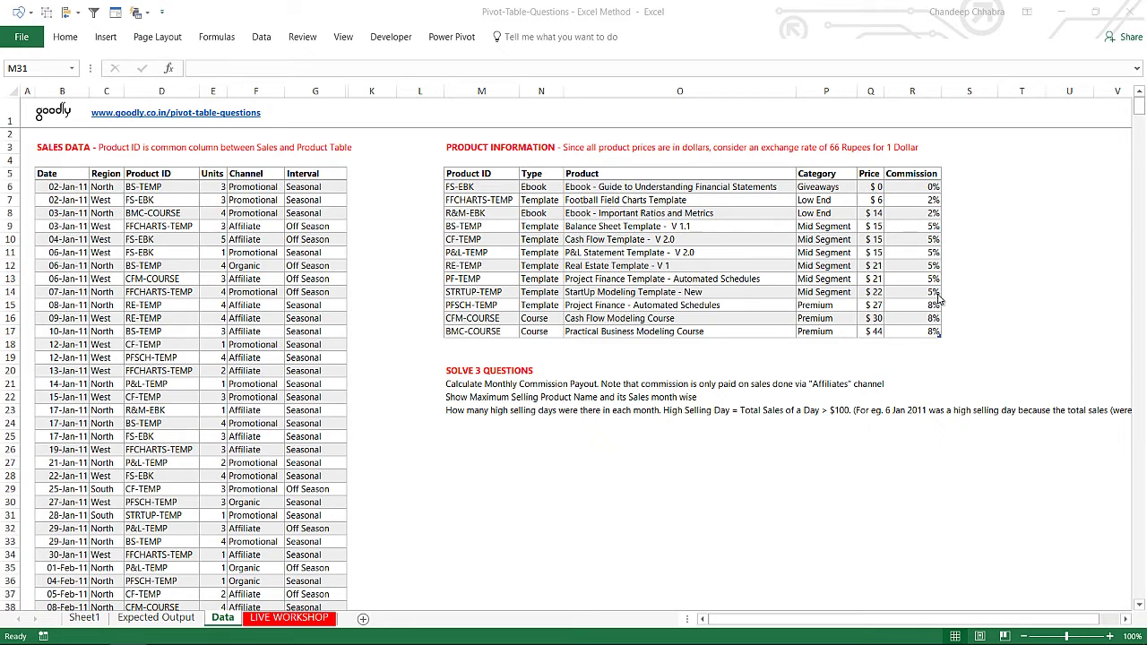
# View the Expected Output sheet, and unhide the Commission, Sales and Products columns of the sales table on the Data sheet.
pyautogui.click(134, 639)
pyautogui.click(165, 620)
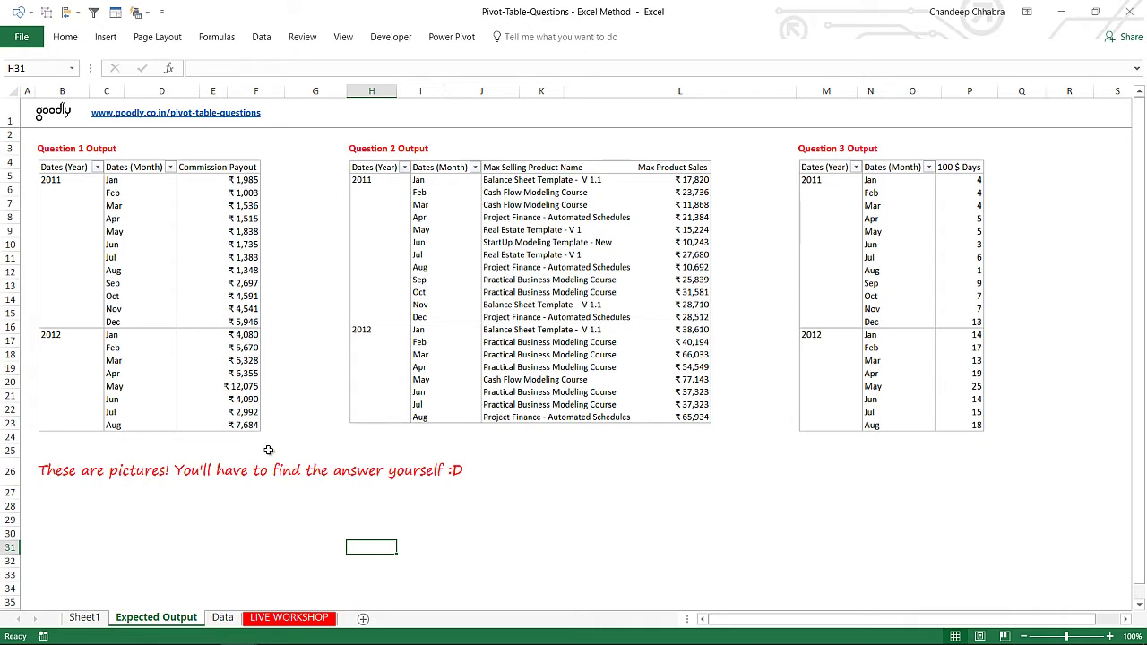
pyautogui.click(223, 618)
pyautogui.moveTo(313, 279); pyautogui.dragTo(371, 279)
pyautogui.hotkey('alt', 'h')
pyautogui.press('o')
pyautogui.press('u')
pyautogui.press('l')
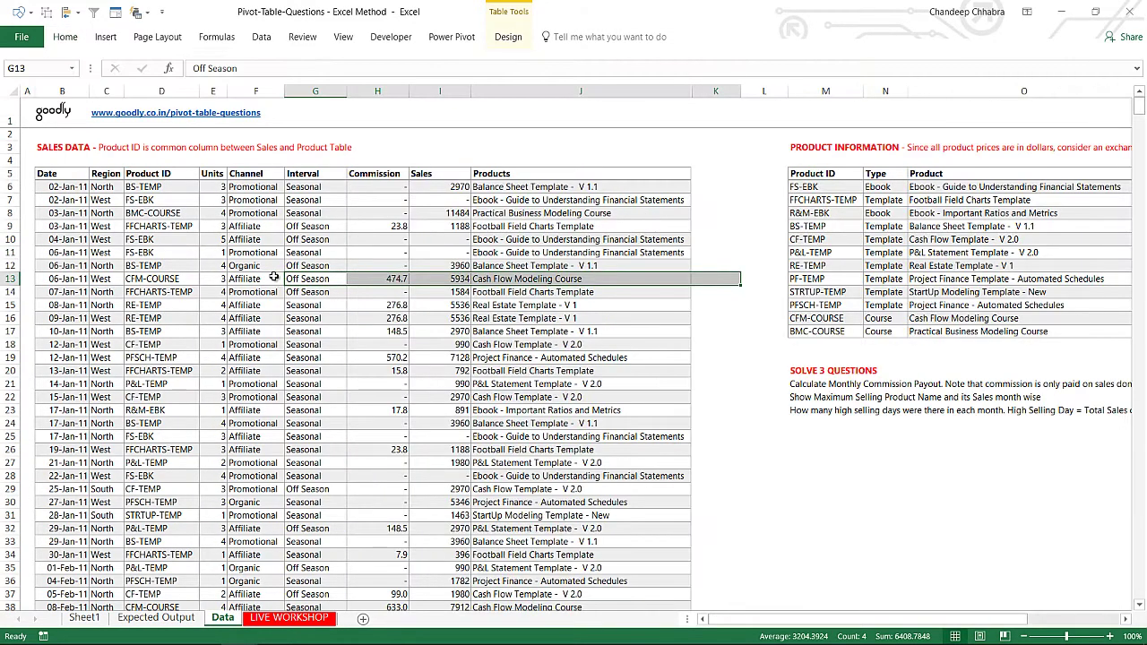
# Inspect the IF and VLOOKUP formula in cell H6 of the Commission column and check the entries in rows 9 to 11.
pyautogui.click(376, 186)
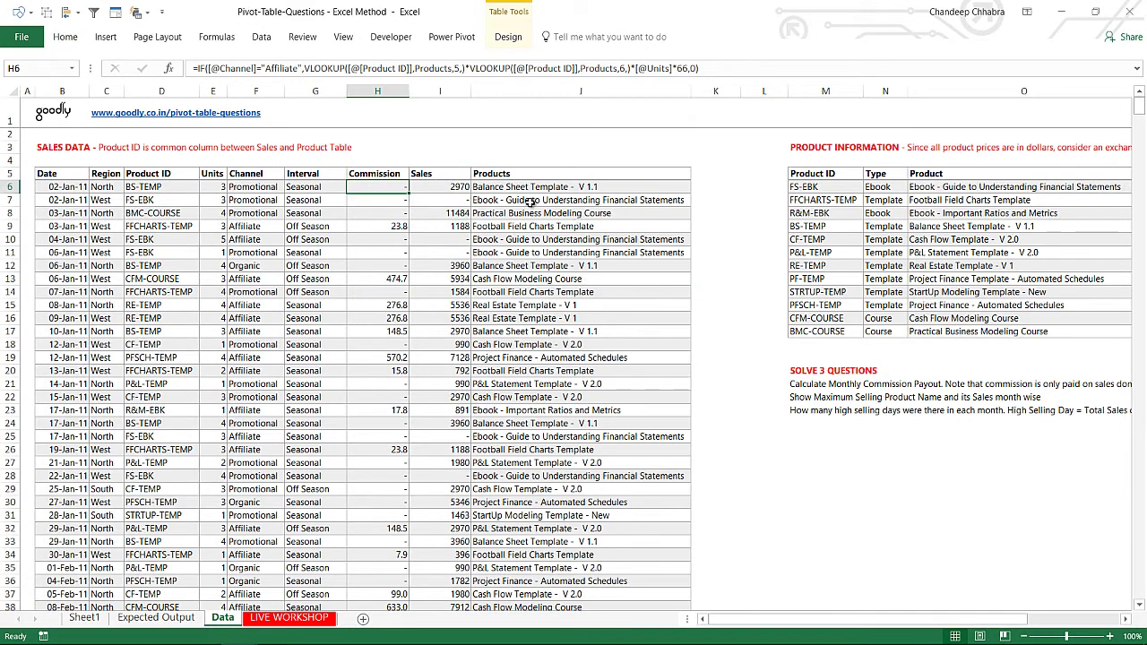
pyautogui.press('F2')
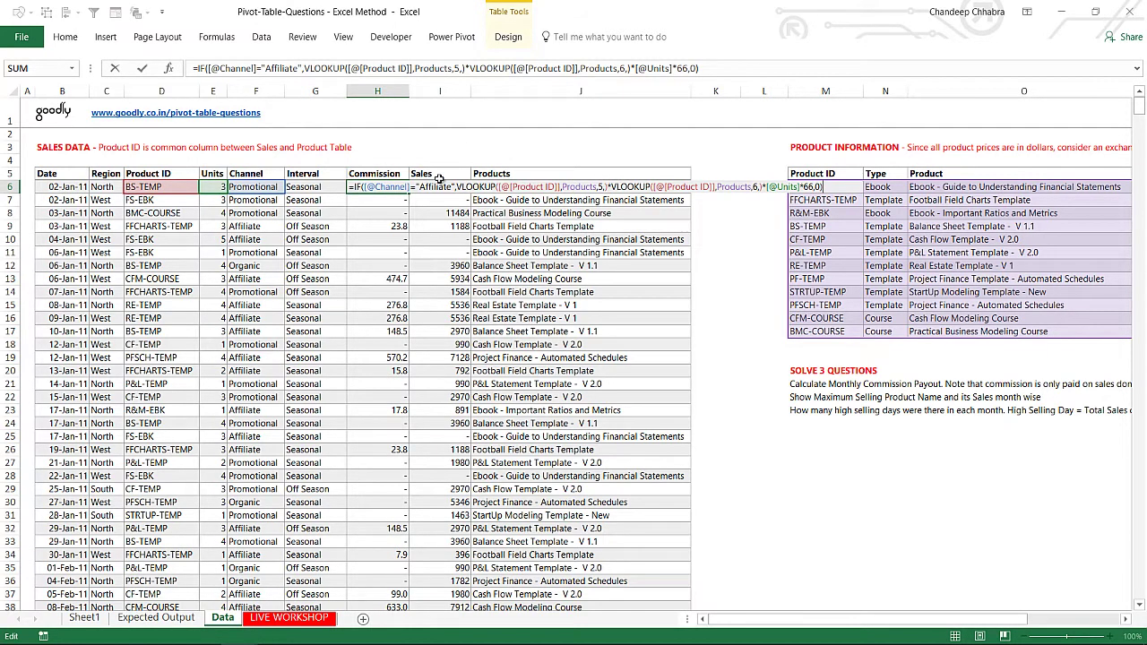
pyautogui.press('Escape')
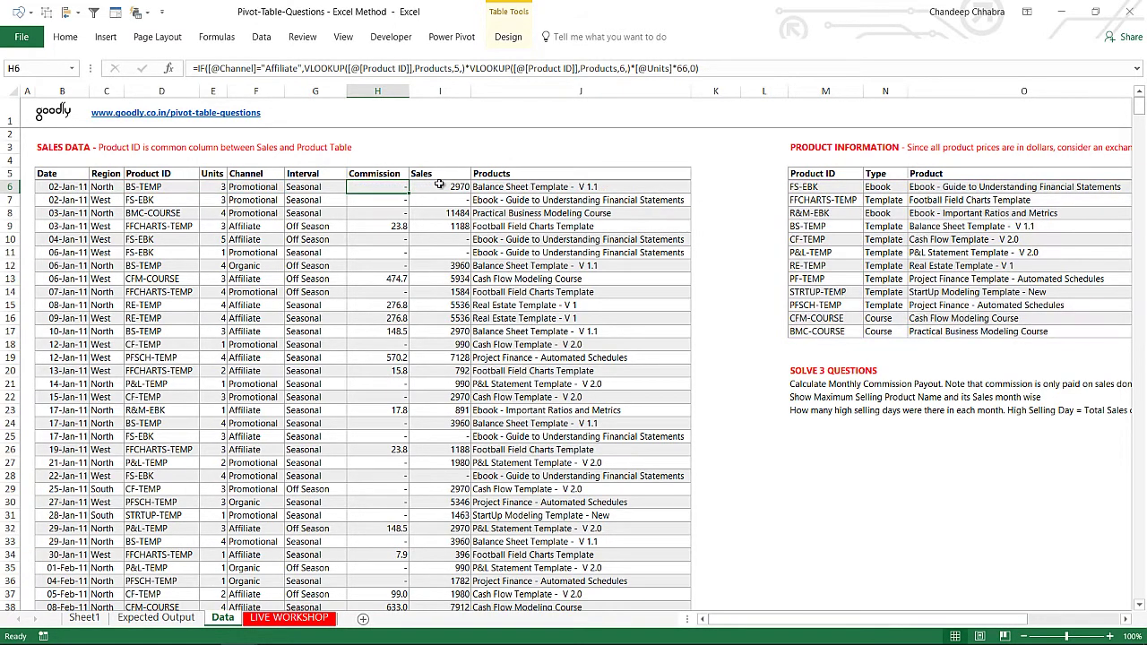
pyautogui.click(394, 230)
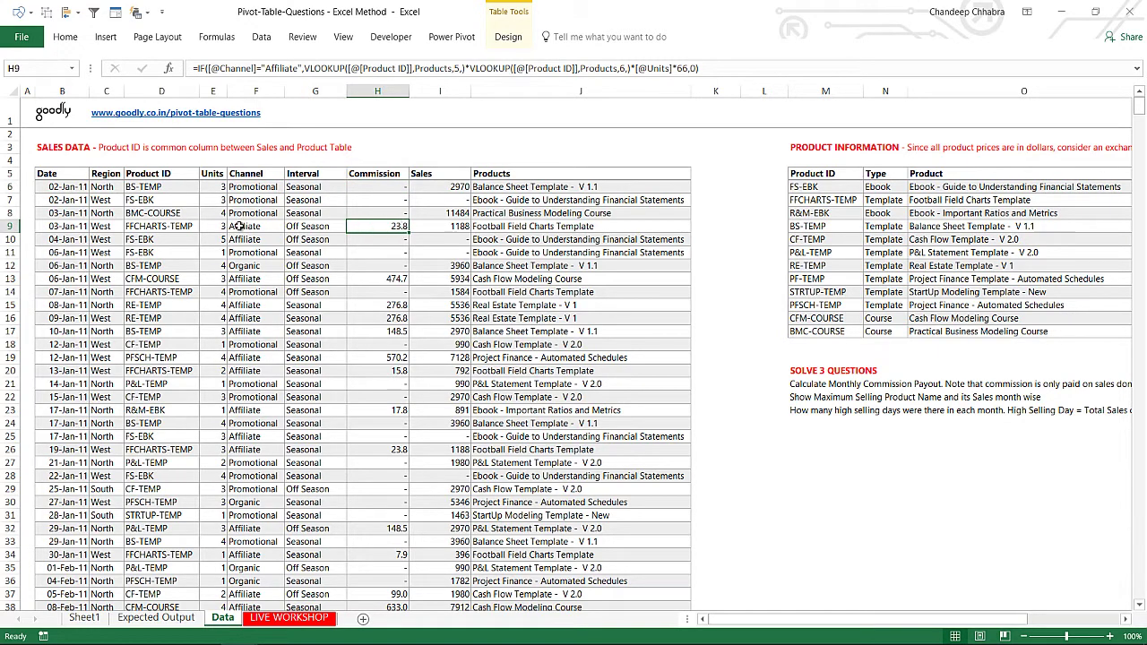
pyautogui.click(401, 251)
pyautogui.click(402, 240)
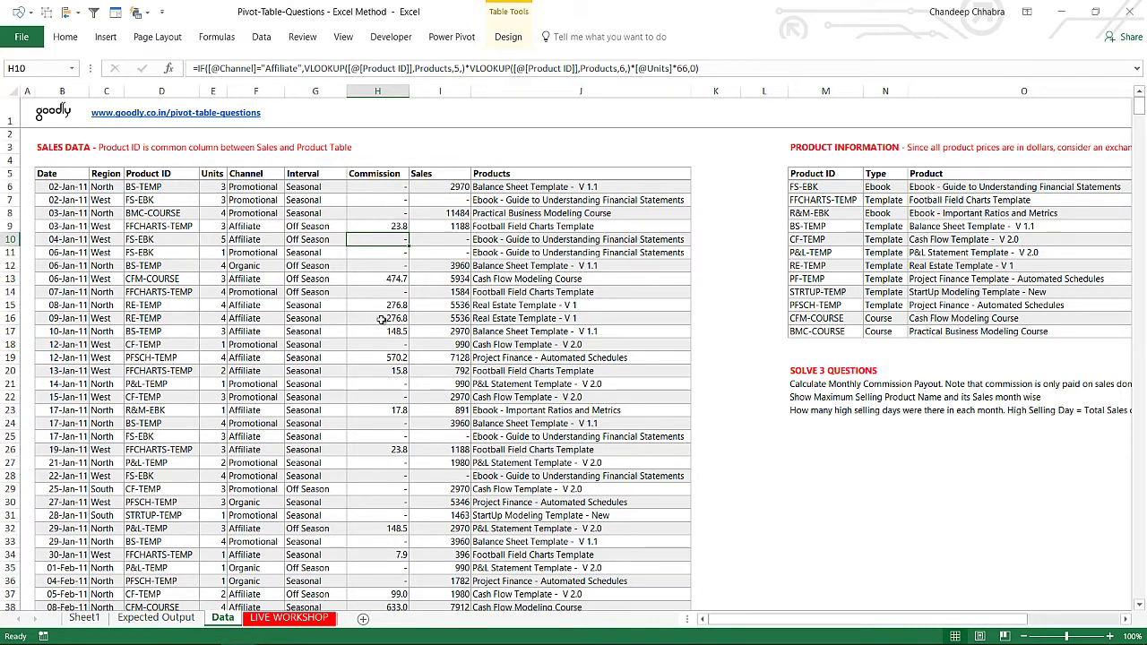
# Examine the layout of the monthly commission pivot table on Sheet1 and compare it with the Question 1 output on the Expected Output sheet.
pyautogui.click(90, 618)
pyautogui.click(140, 199)
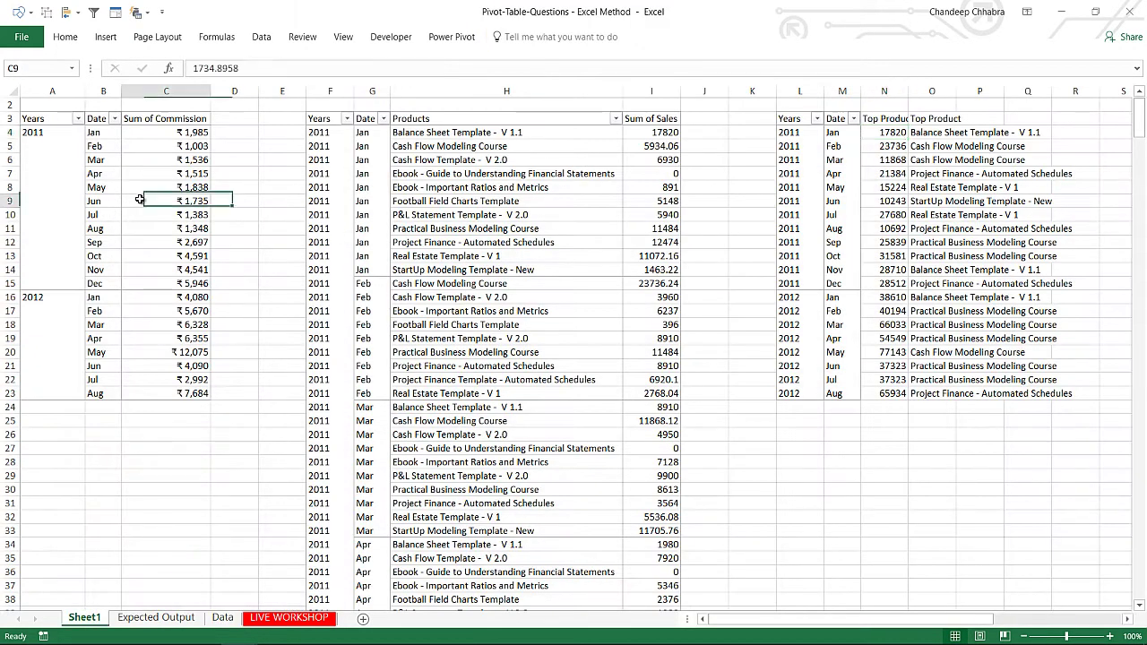
pyautogui.moveTo(986, 162); pyautogui.dragTo(548, 143)
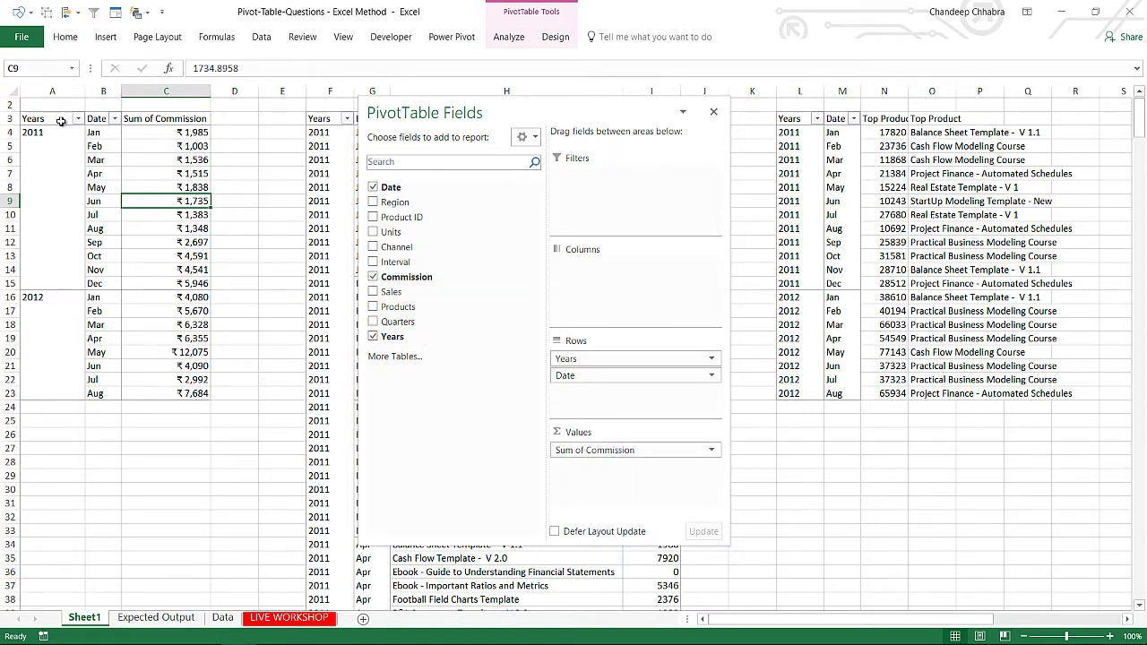
pyautogui.moveTo(61, 121); pyautogui.dragTo(184, 391)
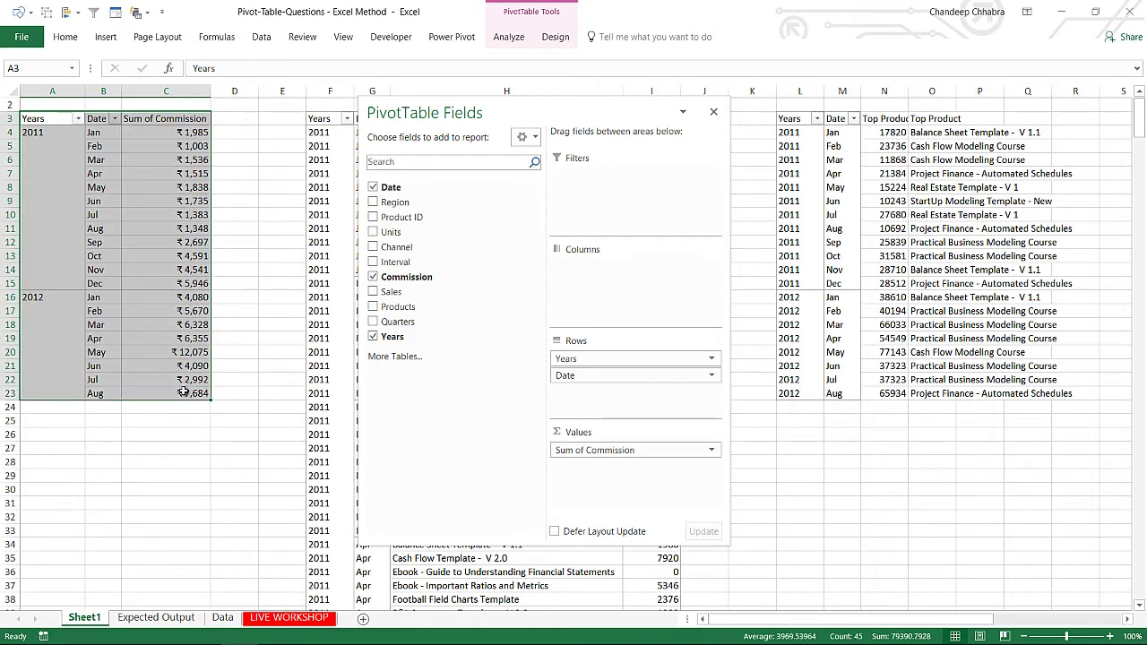
pyautogui.click(187, 618)
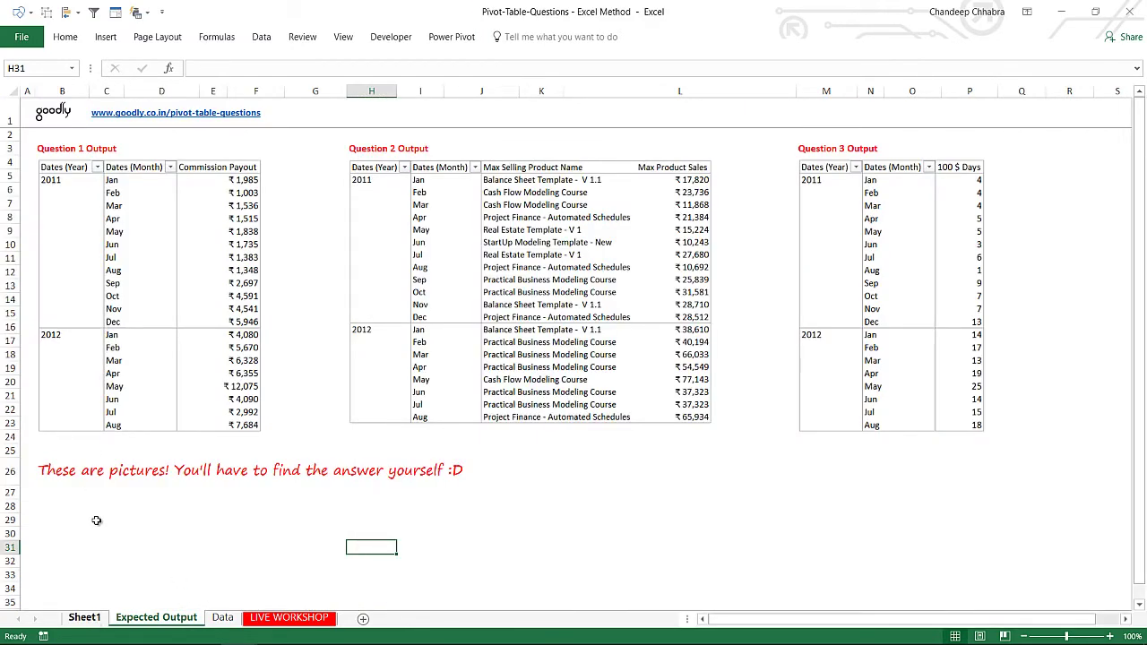
pyautogui.click(87, 618)
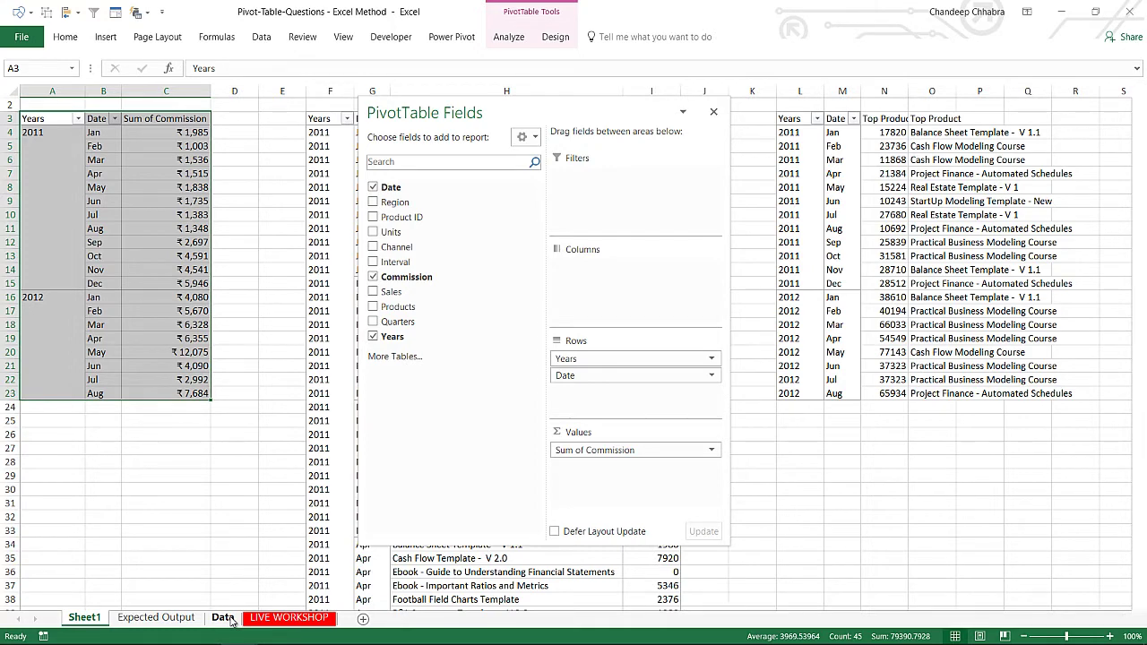
# Read the question about the month-wise maximum selling product on the Data sheet and view its output on the Expected Output sheet.
pyautogui.click(224, 618)
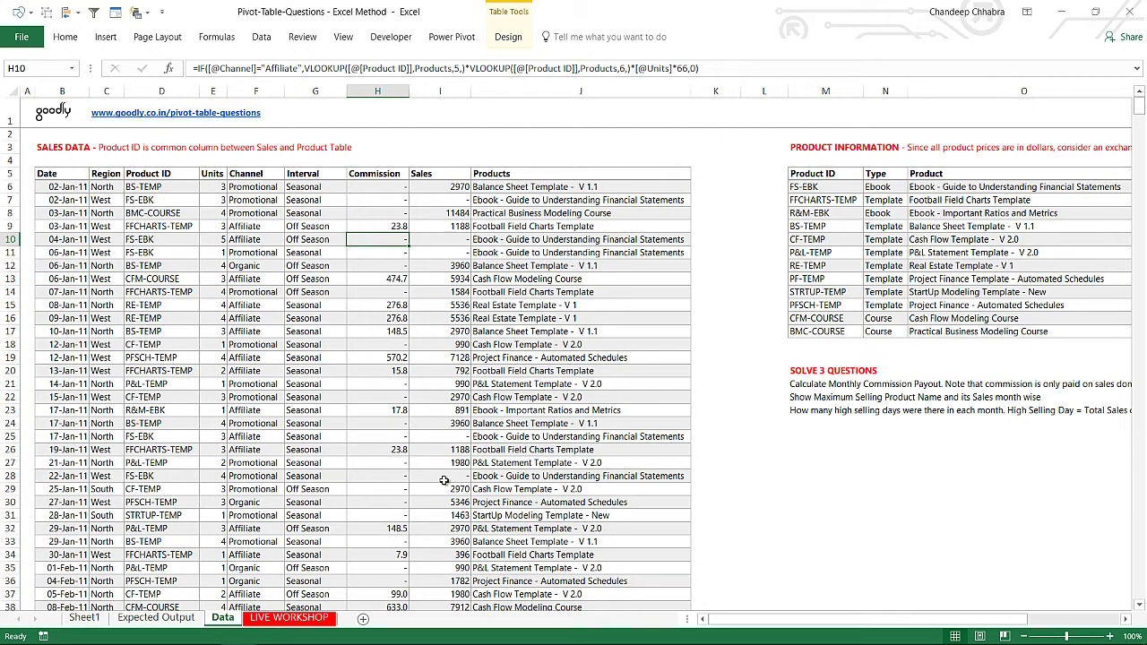
pyautogui.click(805, 396)
pyautogui.press('Right')
pyautogui.press('Right')
pyautogui.press('Right')
pyautogui.press('Right')
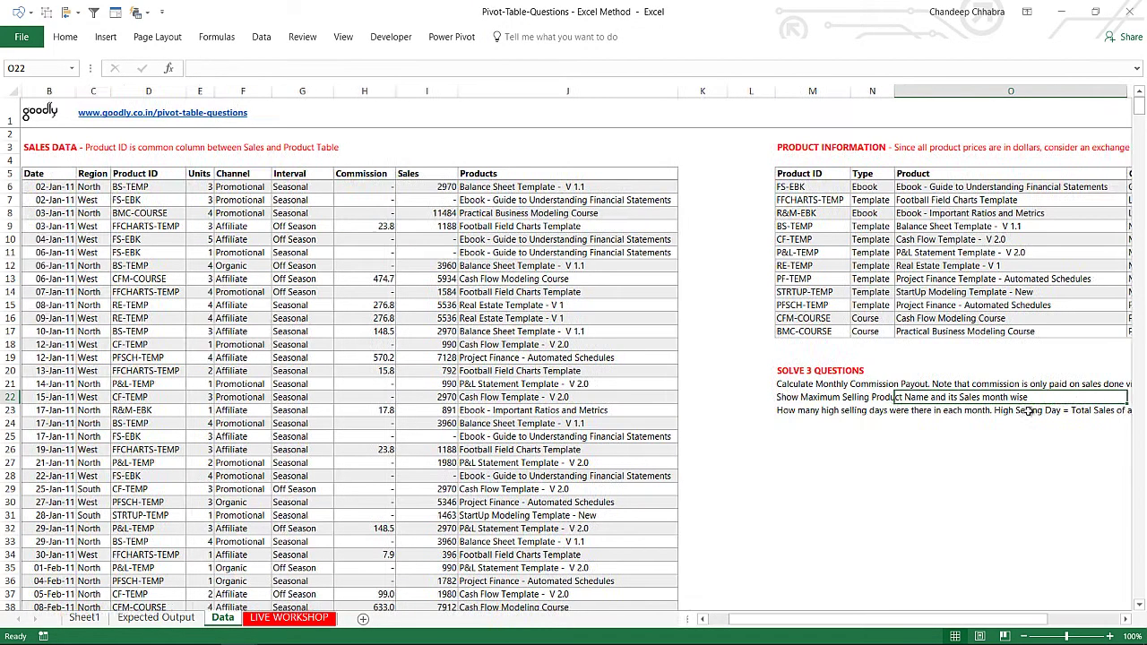
pyautogui.press('Left')
pyautogui.press('Left')
pyautogui.press('Left')
pyautogui.press('Left')
pyautogui.press('Left')
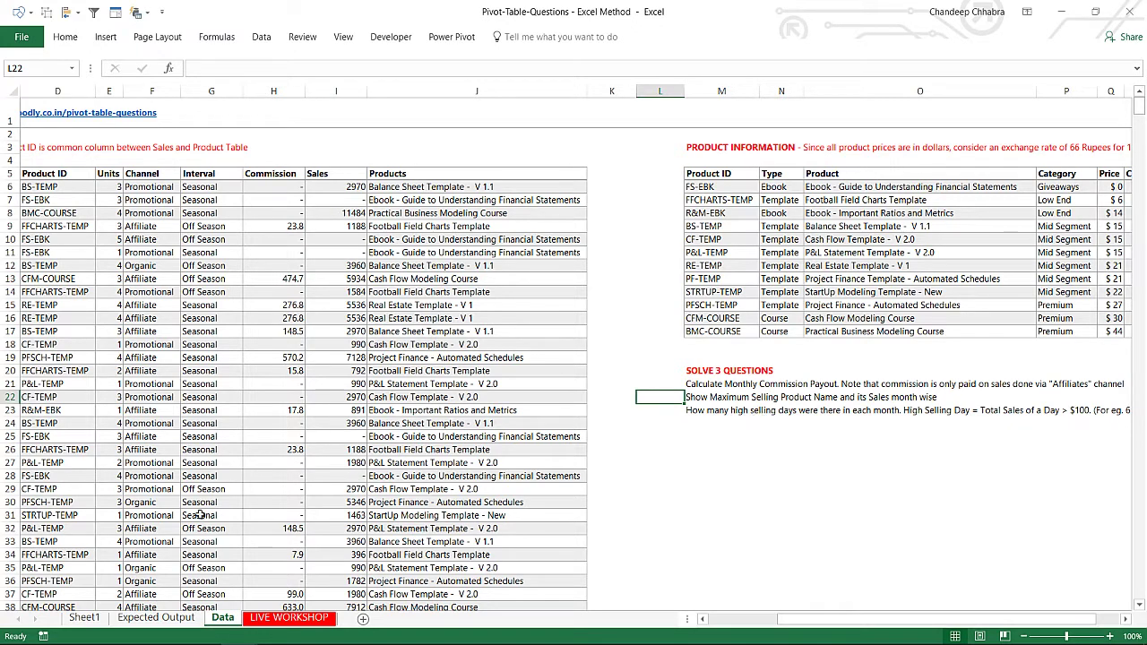
pyautogui.click(156, 618)
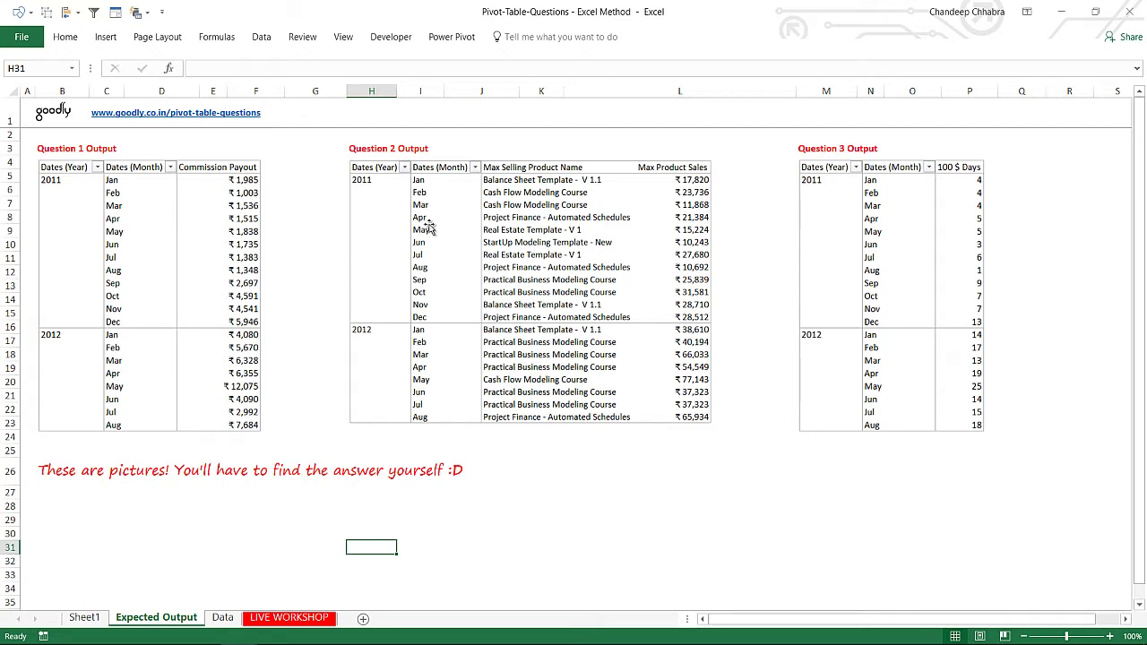
# Examine the Sheet1 pivot table of sales by year, month and product, including the January 2011 products and their sales.
pyautogui.click(84, 617)
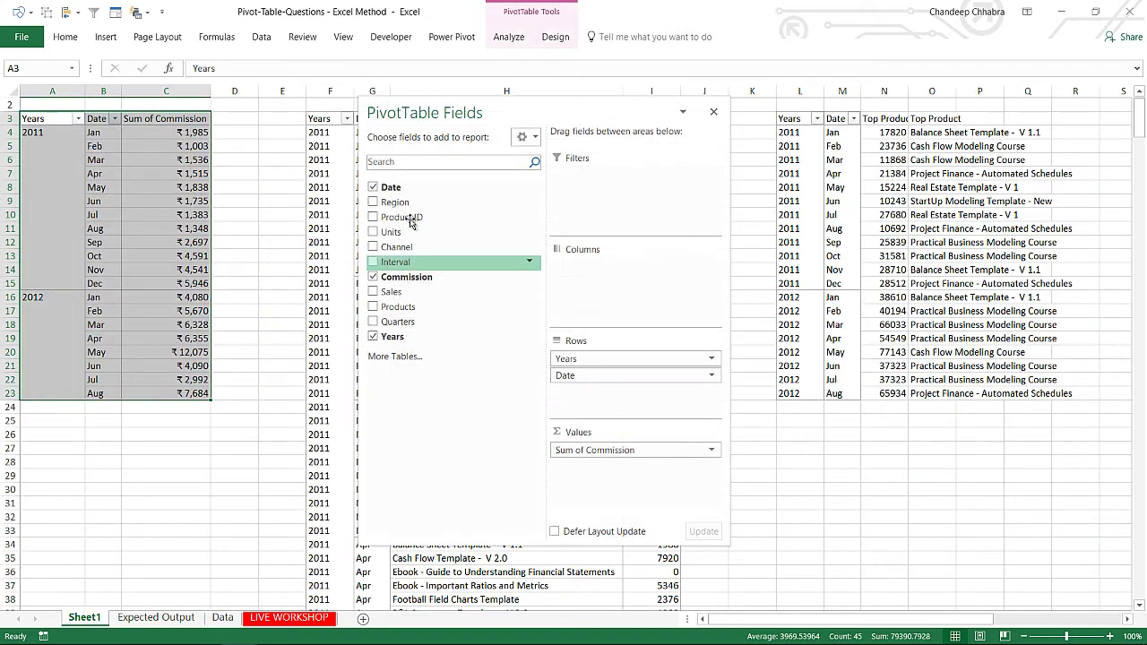
pyautogui.doubleClick(506, 117)
pyautogui.click(535, 237)
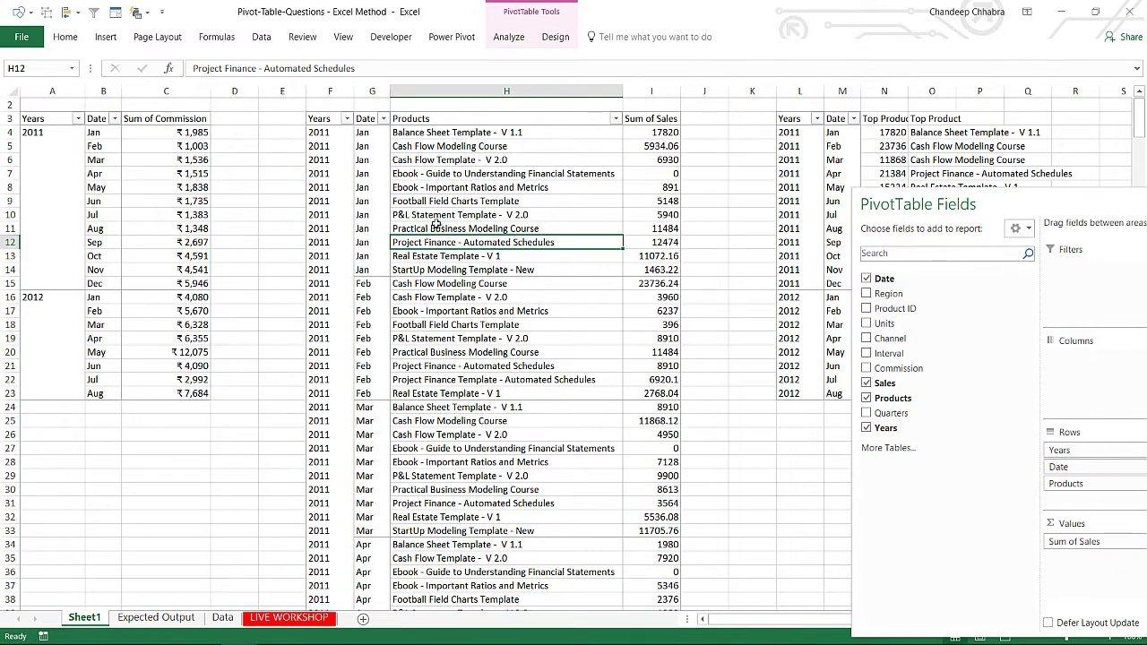
pyautogui.click(328, 135)
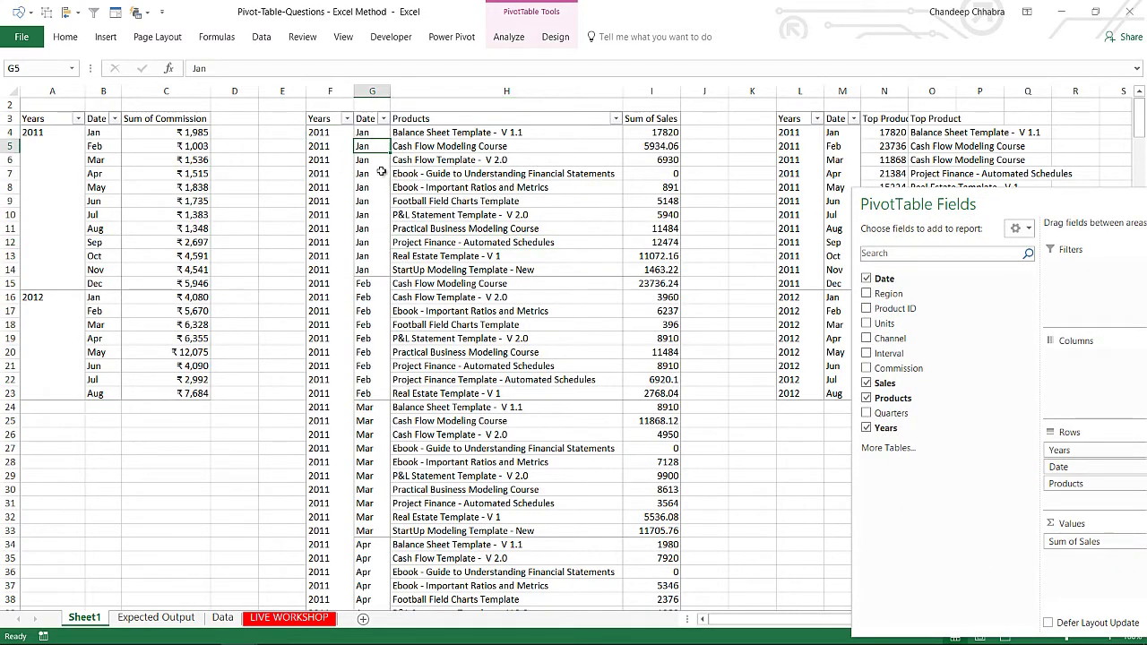
pyautogui.moveTo(458, 134); pyautogui.dragTo(464, 265)
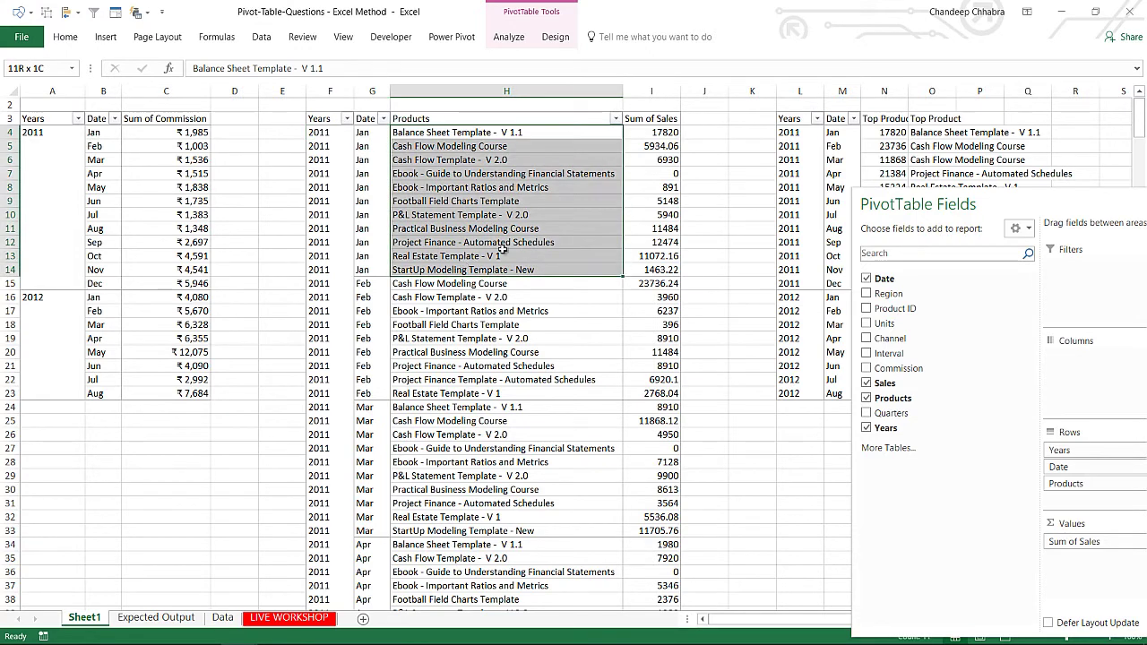
pyautogui.moveTo(640, 135); pyautogui.dragTo(639, 269)
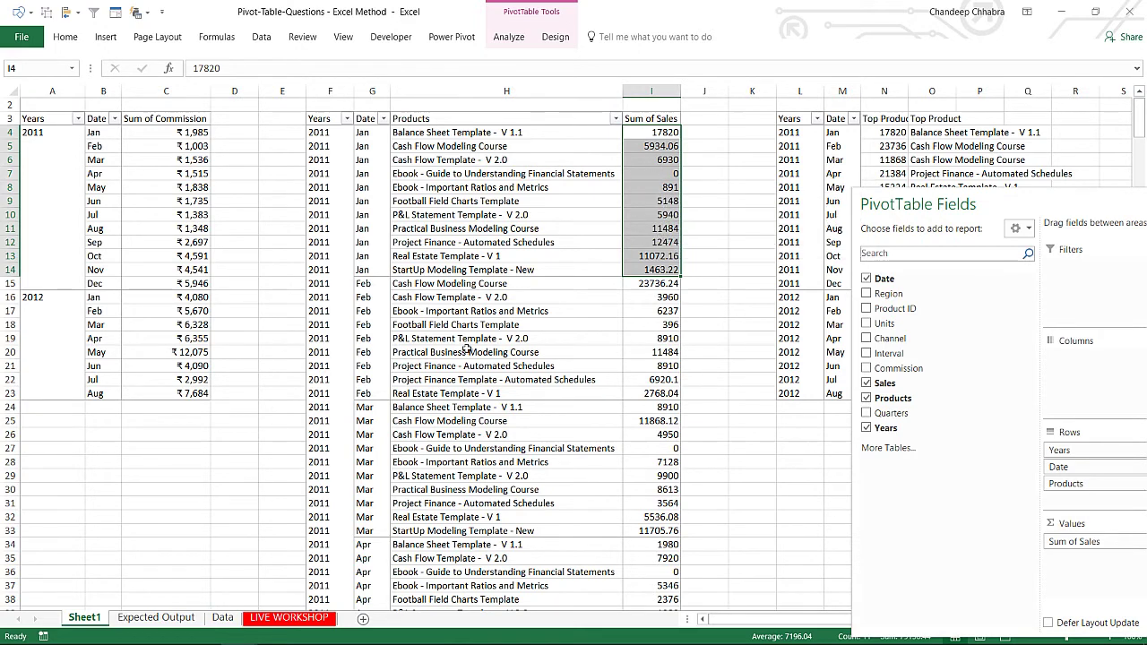
# Inspect the VLOOKUP formulas in cells I6 and J6 of the Sales and Products columns on the Data sheet.
pyautogui.click(222, 619)
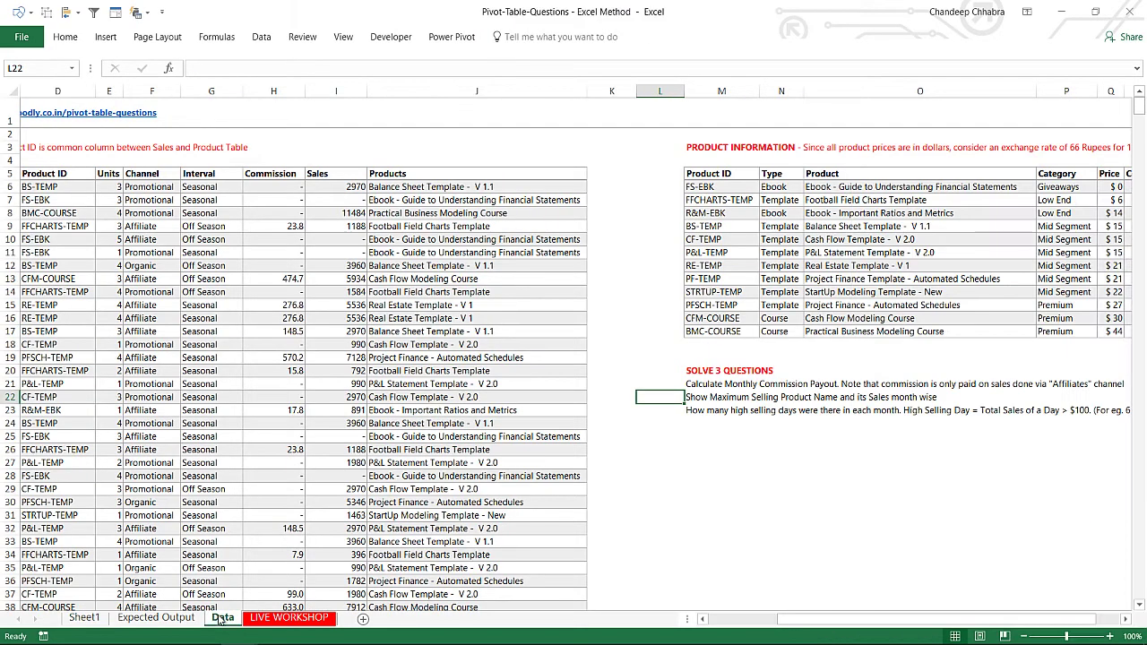
pyautogui.click(342, 187)
pyautogui.press('F2')
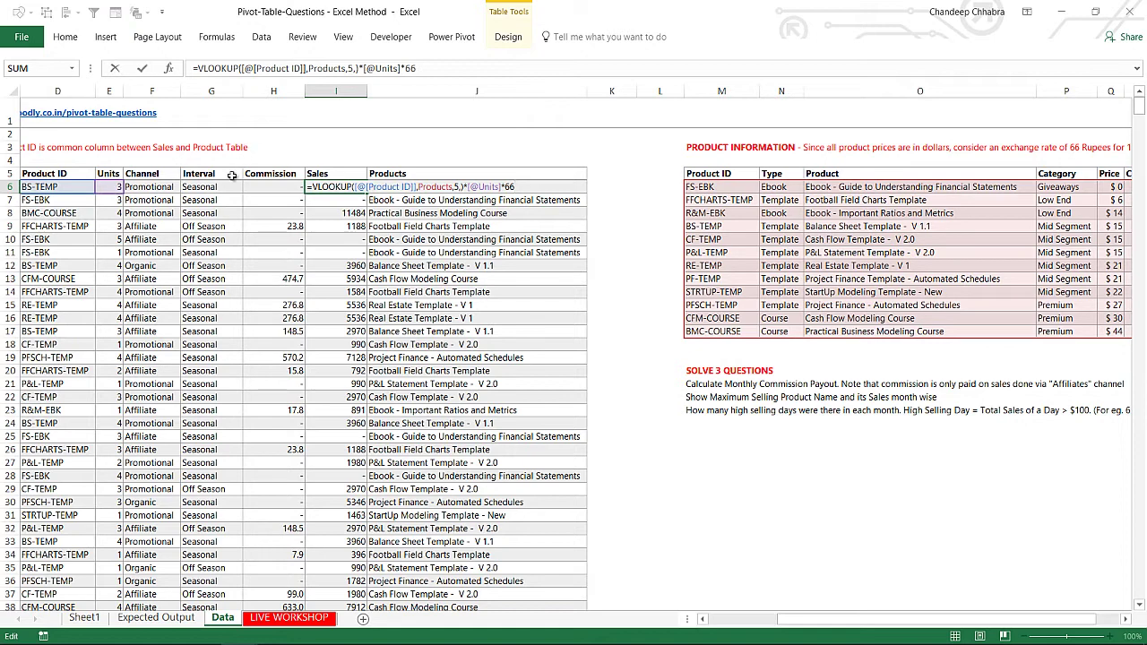
pyautogui.press('Escape')
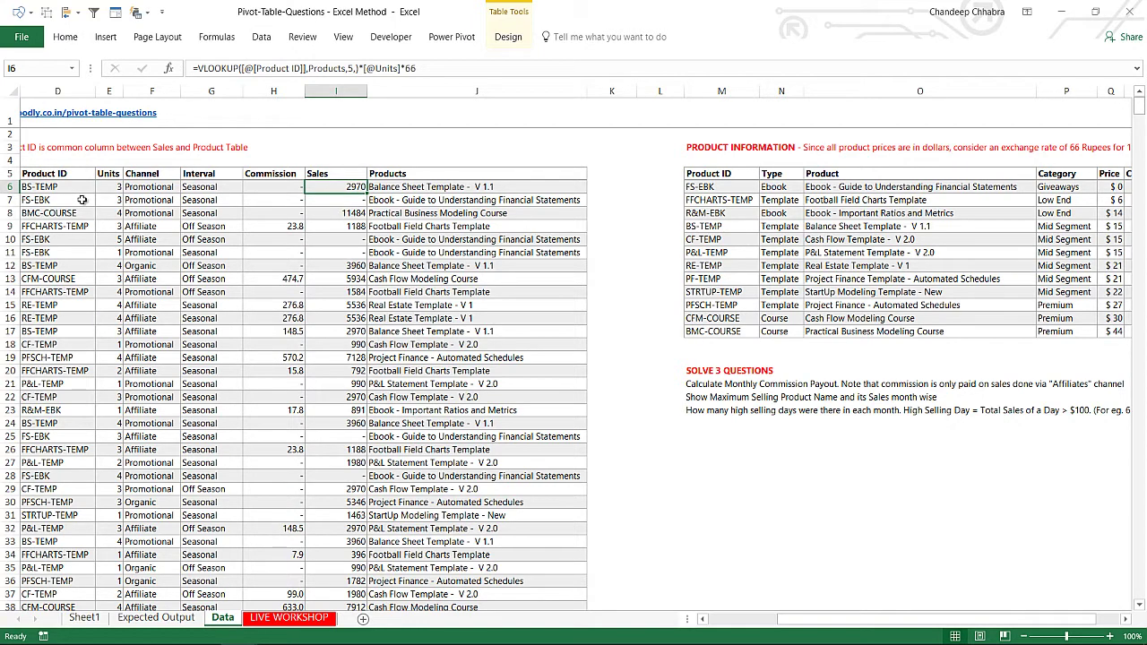
pyautogui.click(451, 186)
pyautogui.doubleClick(451, 186)
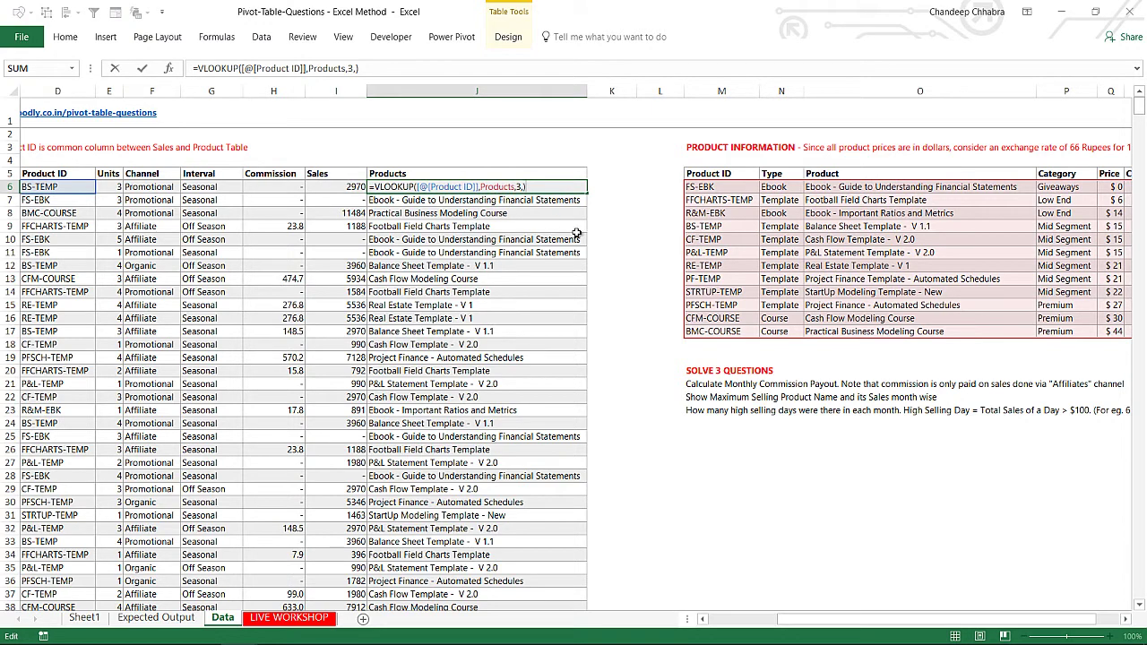
pyautogui.press('Escape')
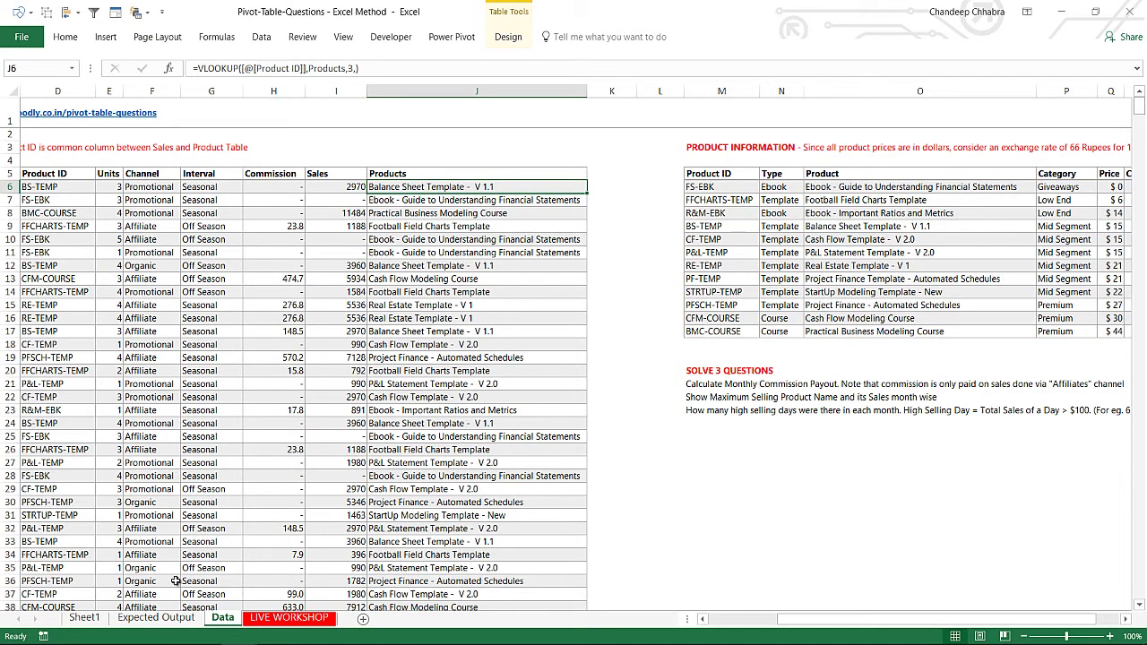
# Review the year, month and product rows of the sales pivot on Sheet1, and move the field list clear of the top-product table.
pyautogui.click(84, 617)
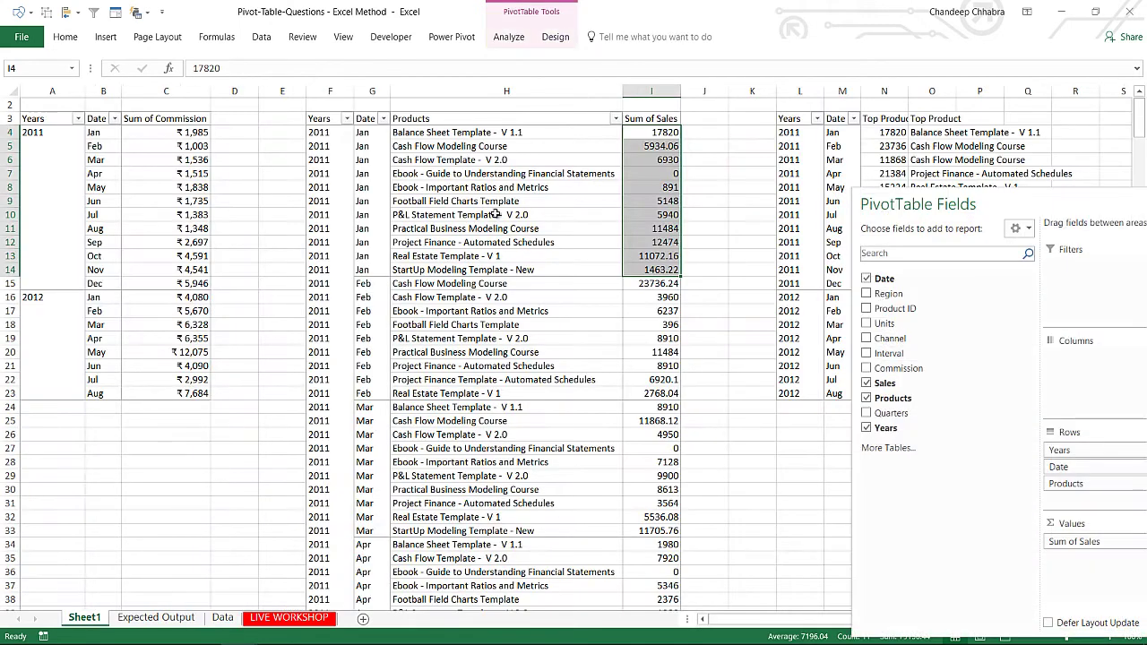
pyautogui.click(331, 156)
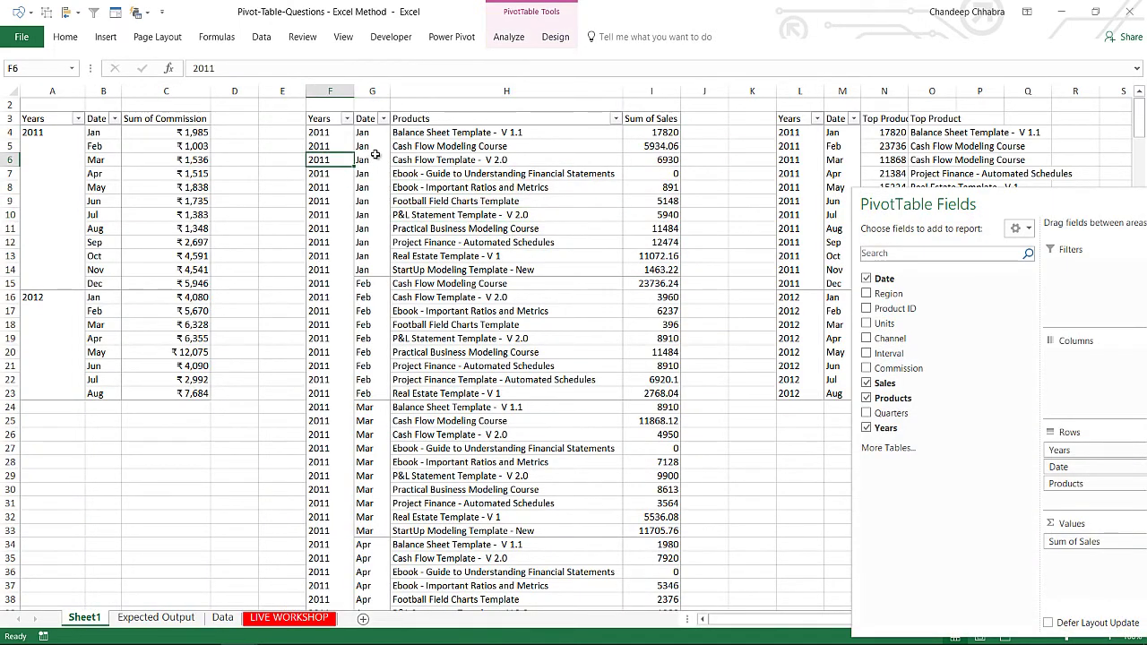
pyautogui.click(372, 159)
pyautogui.click(461, 148)
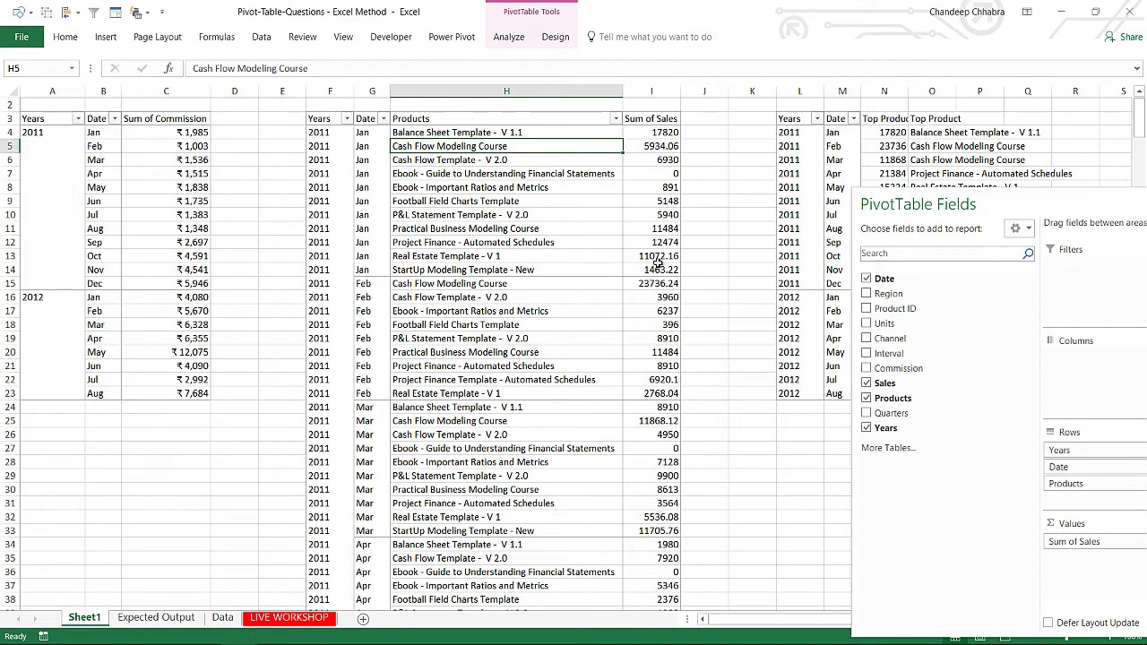
pyautogui.moveTo(658, 259)
pyautogui.moveTo(892, 208); pyautogui.dragTo(909, 404)
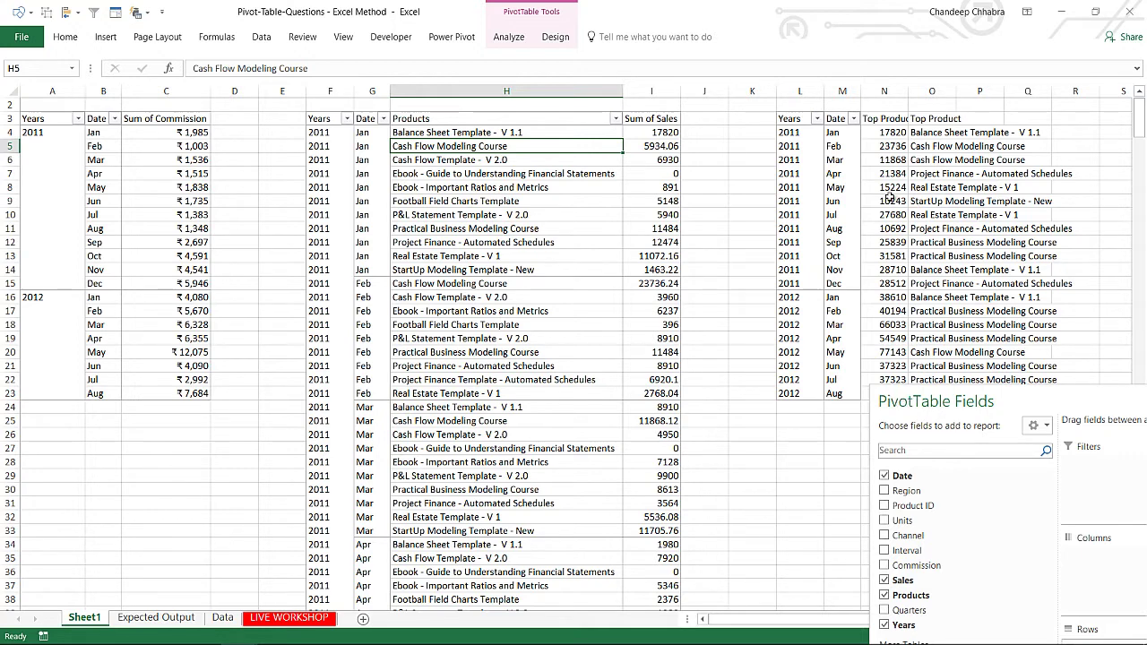
# Inspect the MAXIFS formula in cell N4 of the top-product table along with its year and month criteria cells.
pyautogui.click(792, 134)
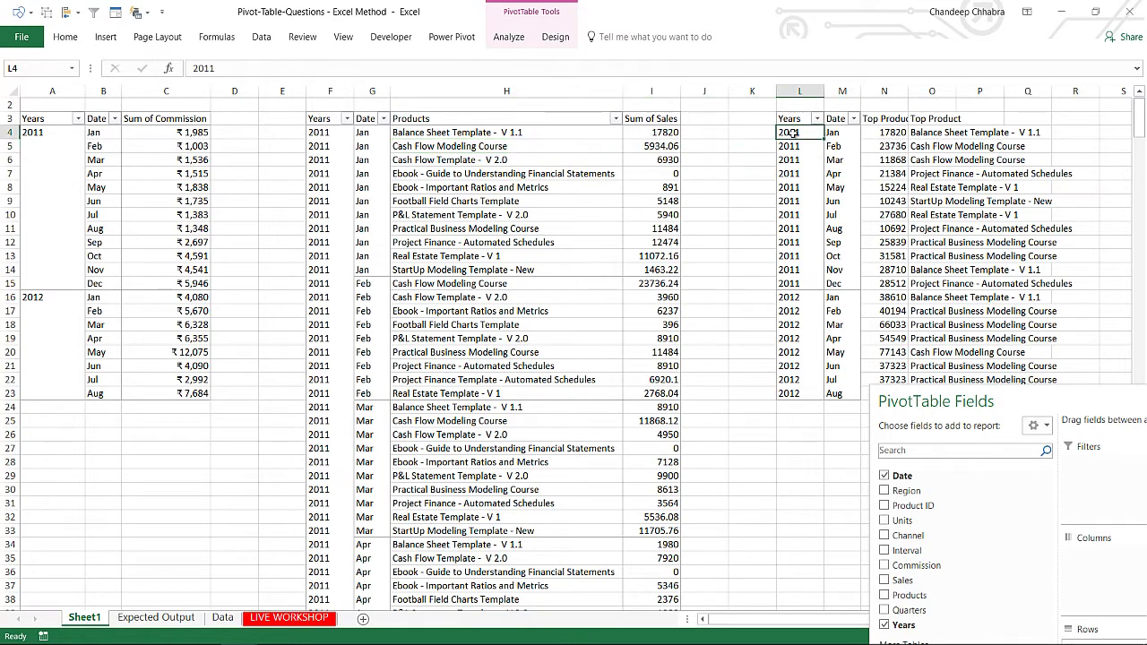
pyautogui.click(847, 134)
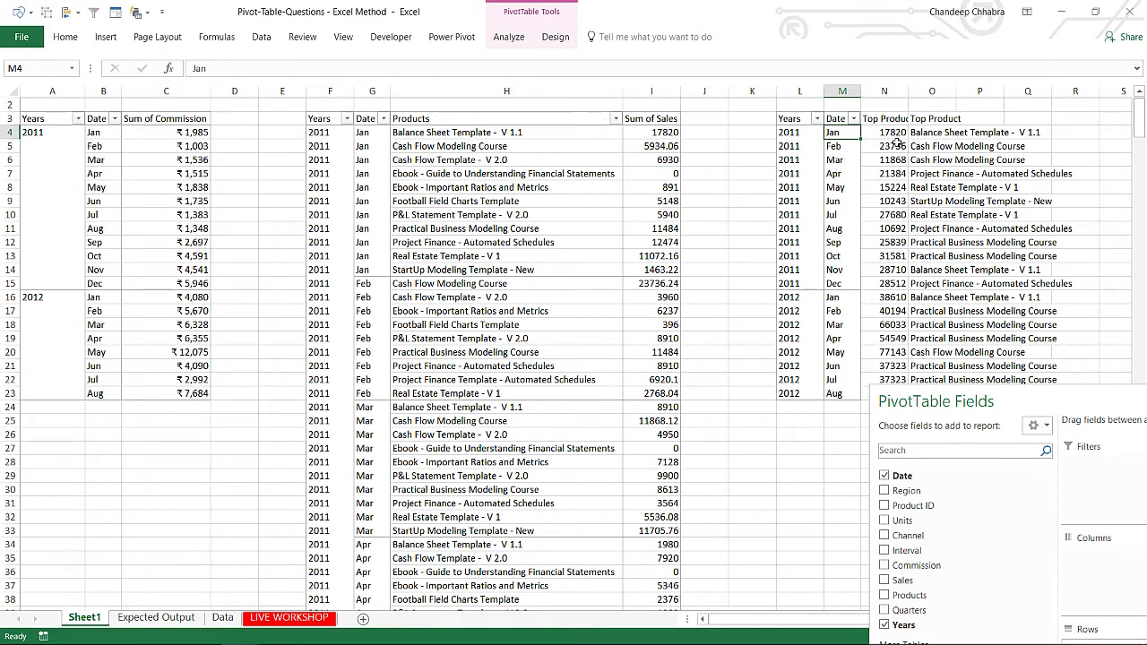
pyautogui.click(896, 136)
pyautogui.press('F2')
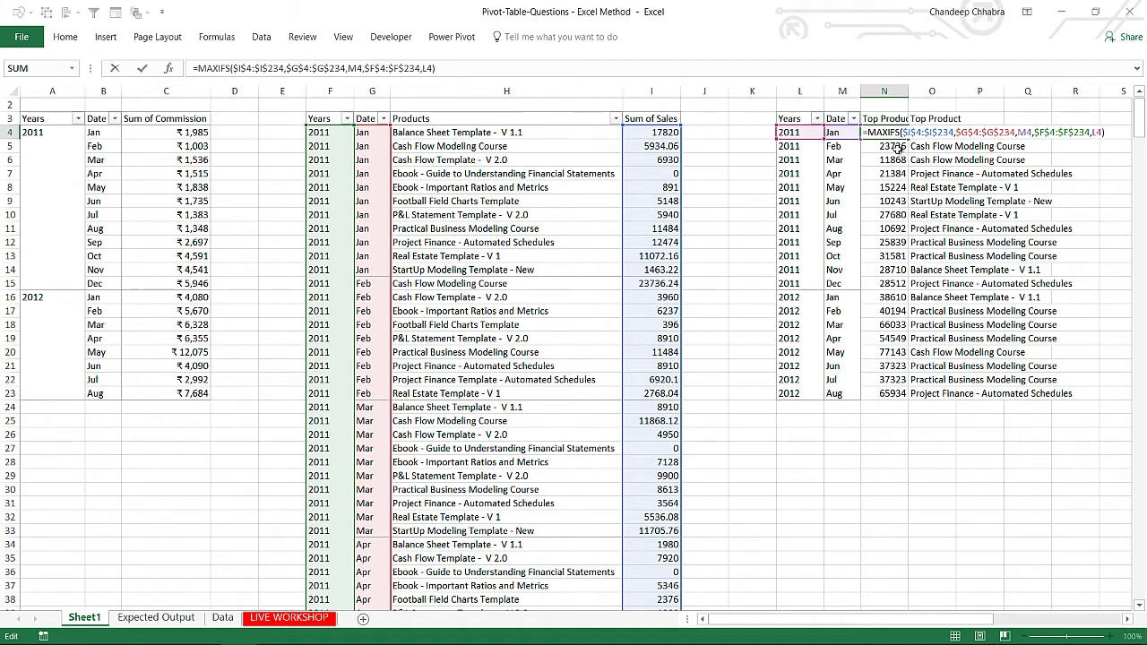
pyautogui.hotkey('ctrl', 'Return')
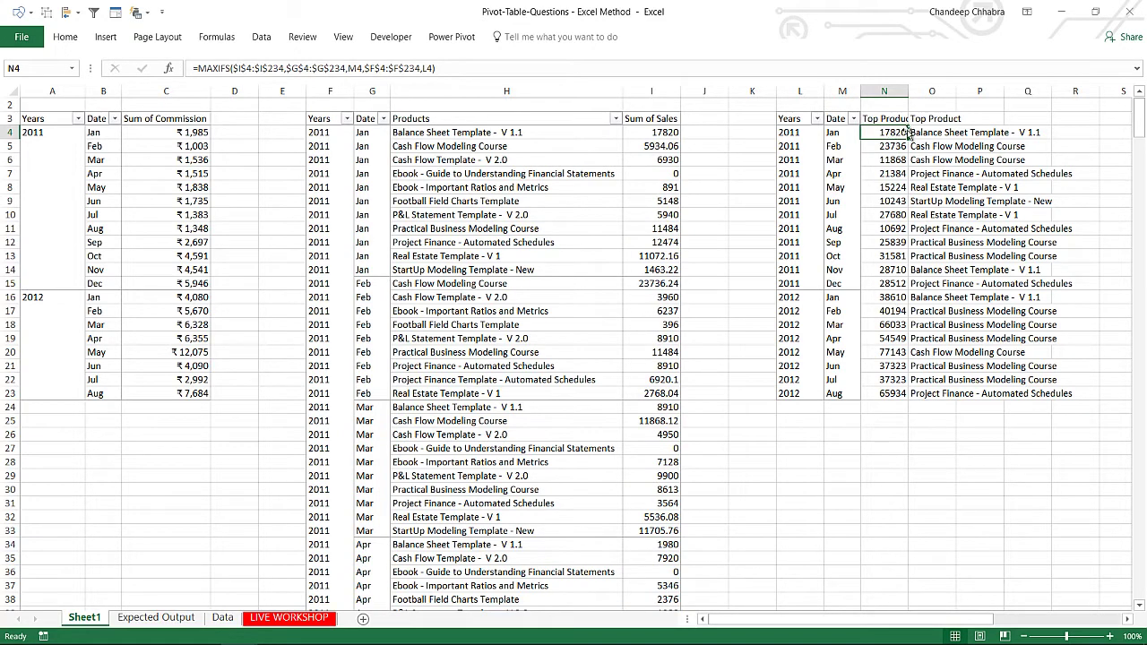
# Inspect the INDEX and MATCH formula in cell O4 and compare the top products with Question 2 on the Expected Output sheet.
pyautogui.doubleClick(928, 133)
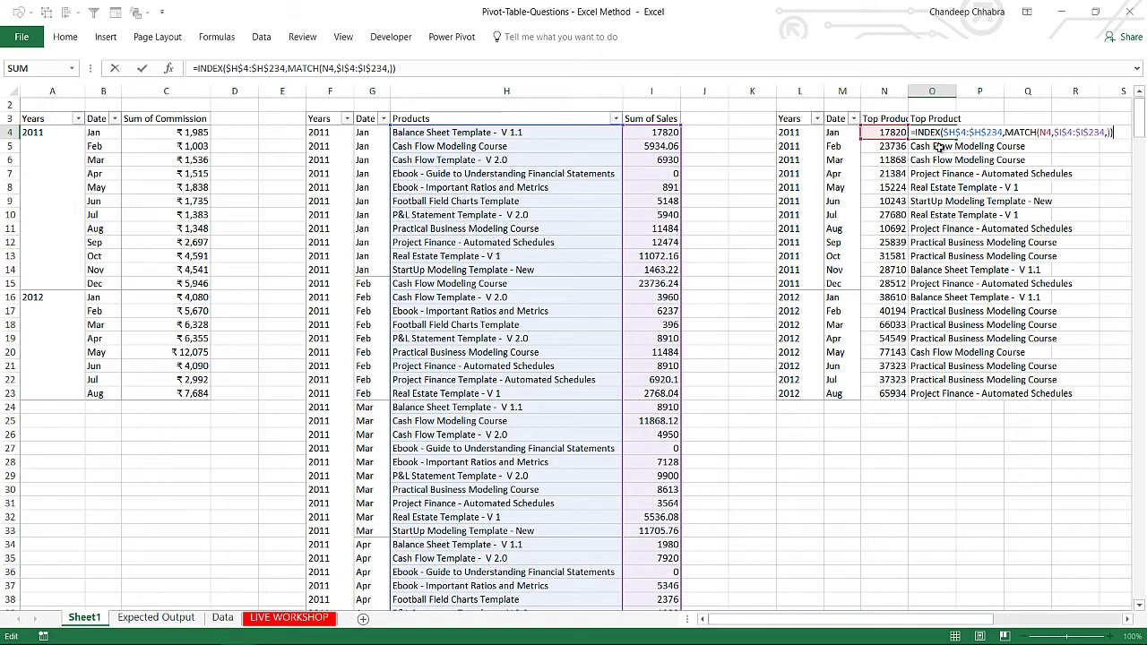
pyautogui.press('Escape')
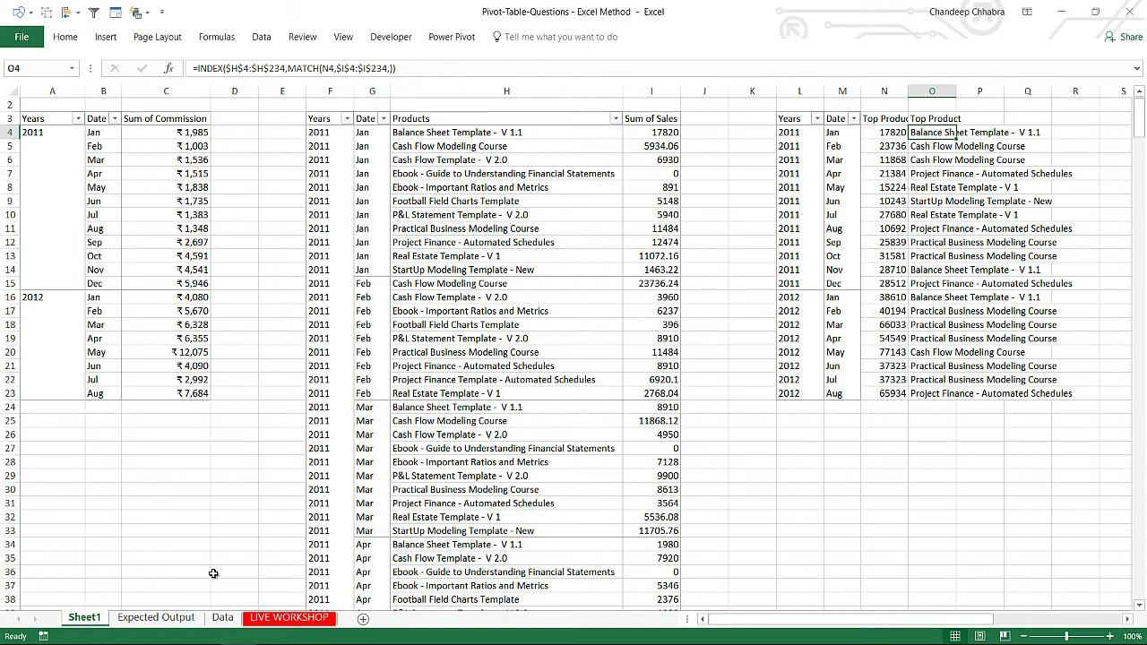
pyautogui.click(165, 618)
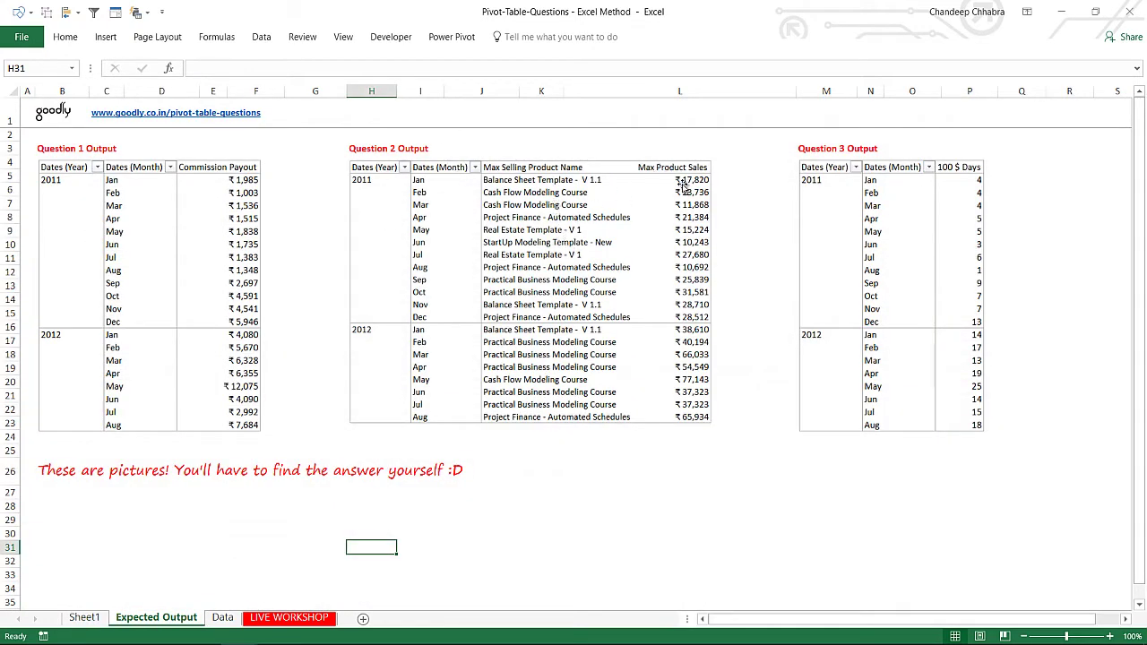
pyautogui.click(90, 619)
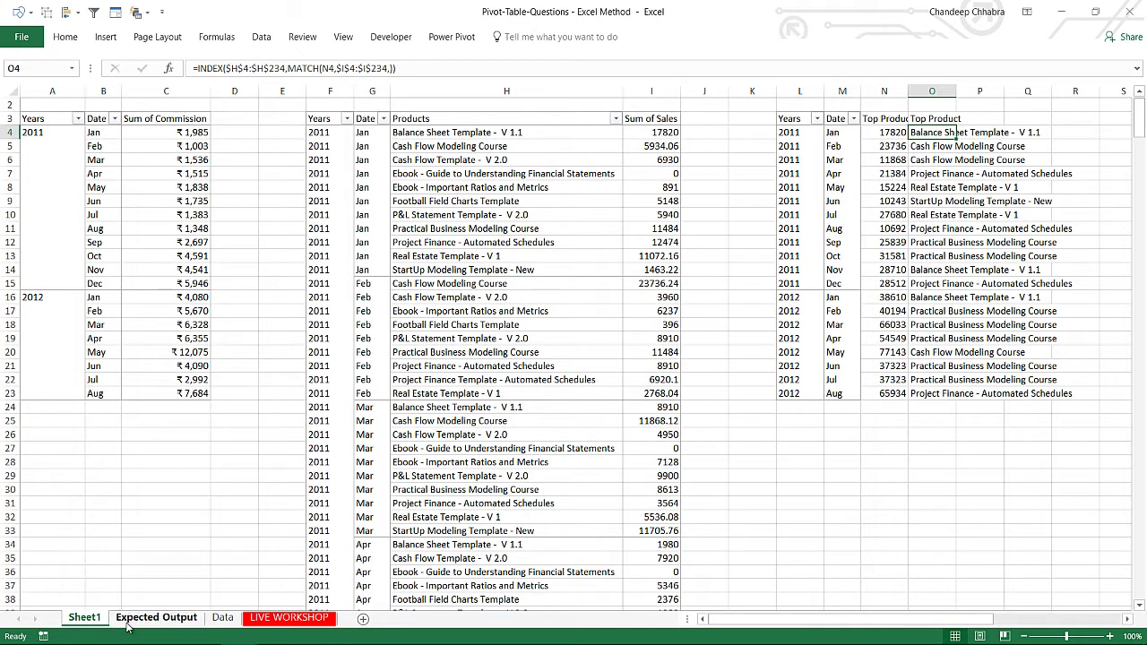
# Read the third question, about high selling days in each month, in cell M23 of the Data sheet.
pyautogui.click(224, 622)
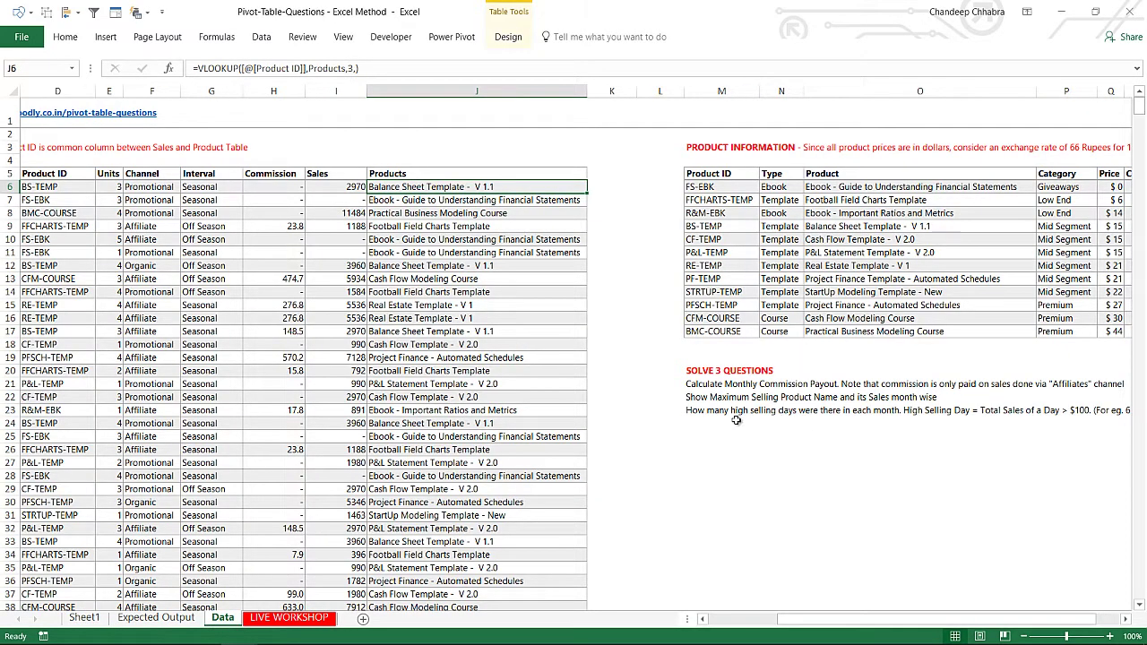
pyautogui.click(709, 419)
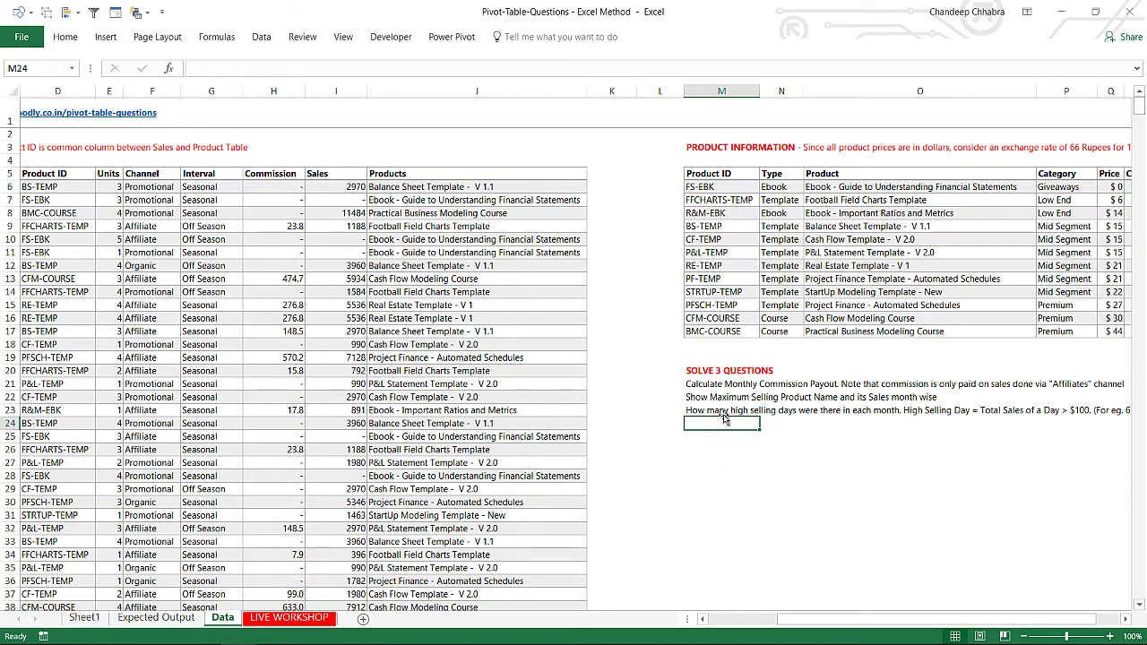
pyautogui.click(722, 411)
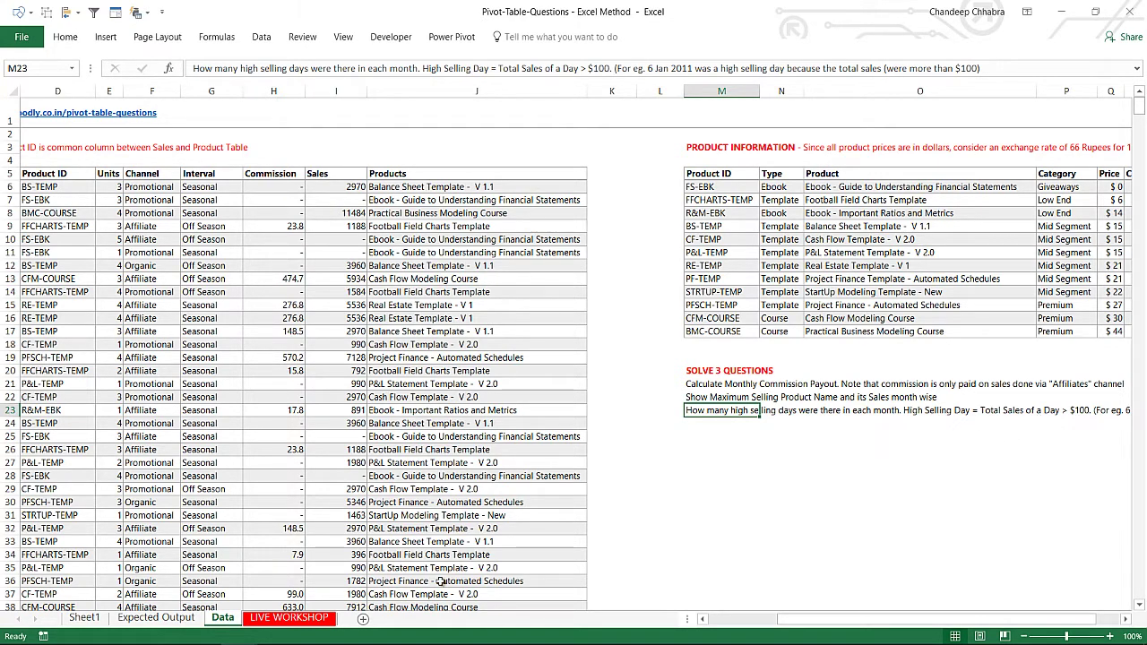
# Examine the Date column of the sales data for repeated dates, such as 03-Jan-11, 06-Jan-11 and 12-Jan-11.
pyautogui.click(197, 386)
pyautogui.press('Left')
pyautogui.press('Left')
pyautogui.press('Left')
pyautogui.press('Left')
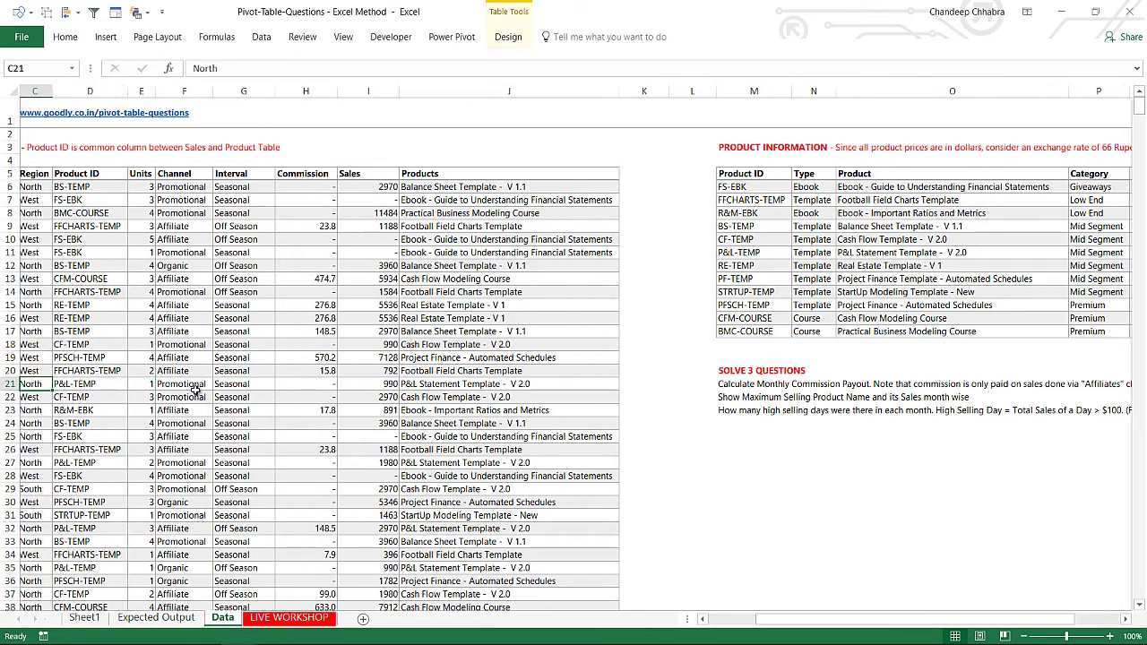
pyautogui.press('Left')
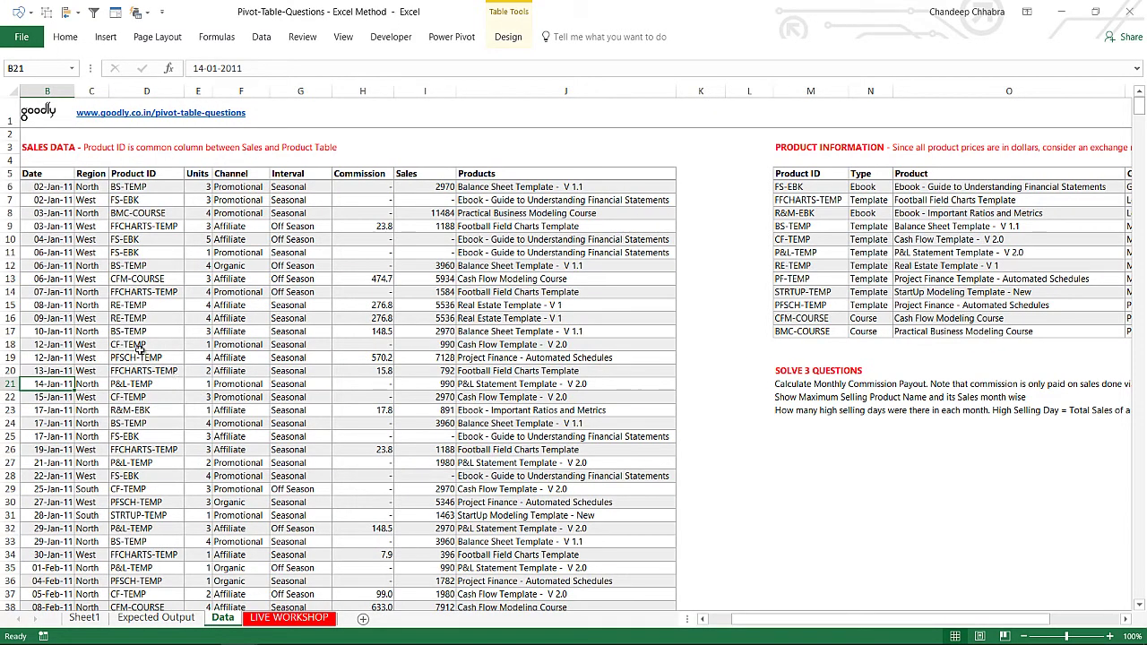
pyautogui.moveTo(56, 213); pyautogui.dragTo(61, 226)
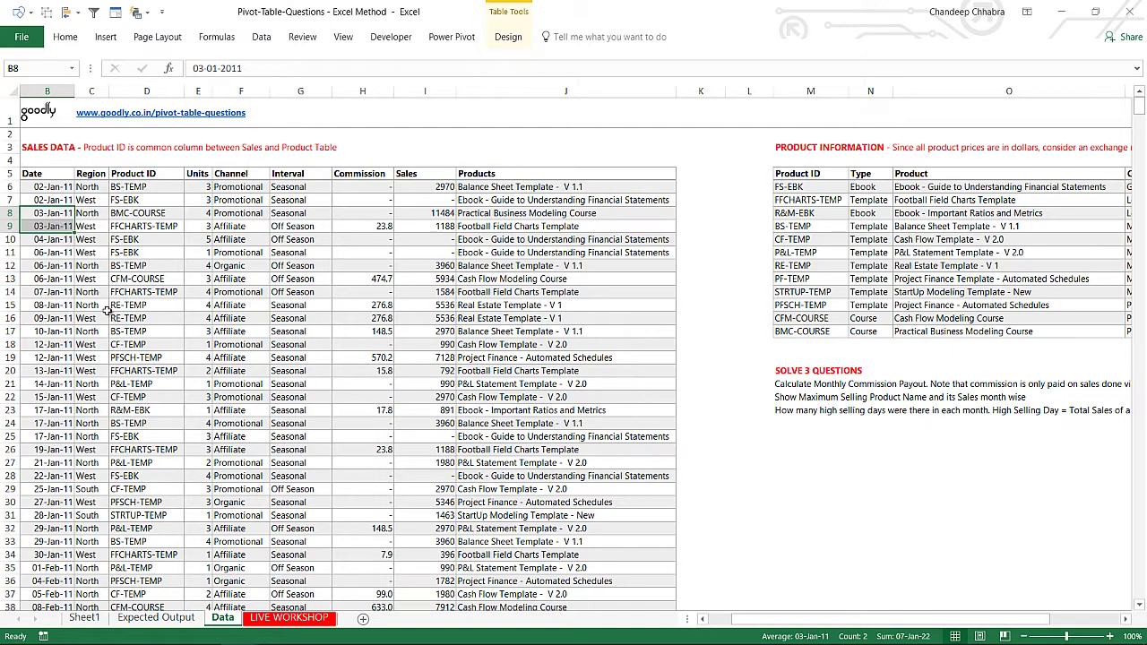
pyautogui.click(47, 253)
pyautogui.moveTo(60, 281); pyautogui.dragTo(57, 253)
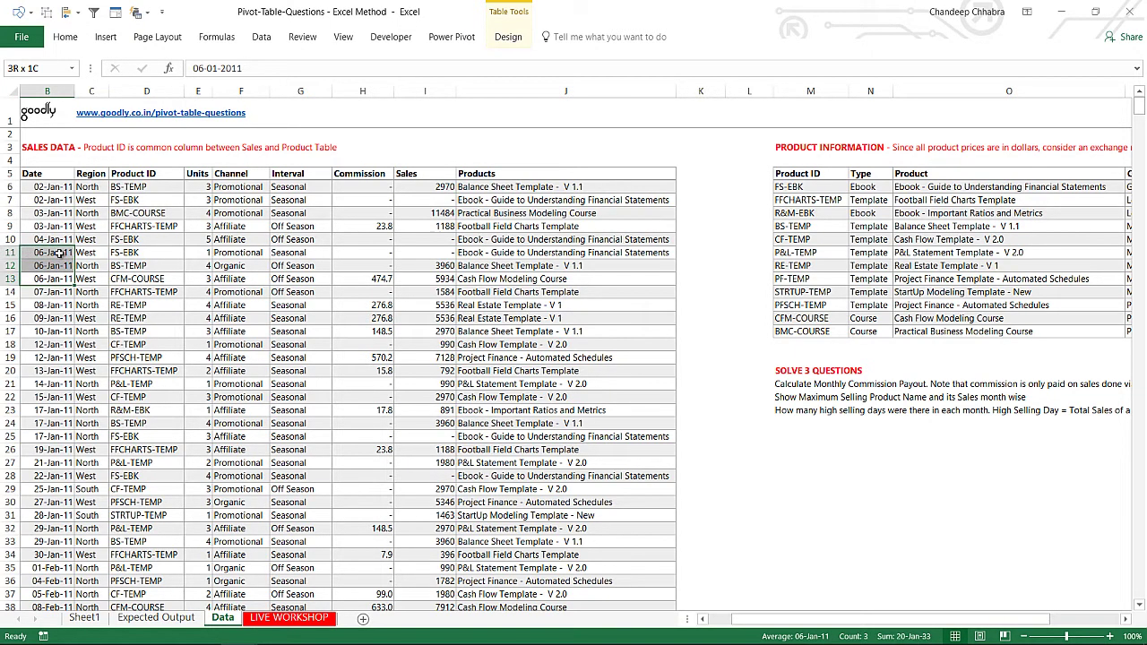
pyautogui.click(56, 331)
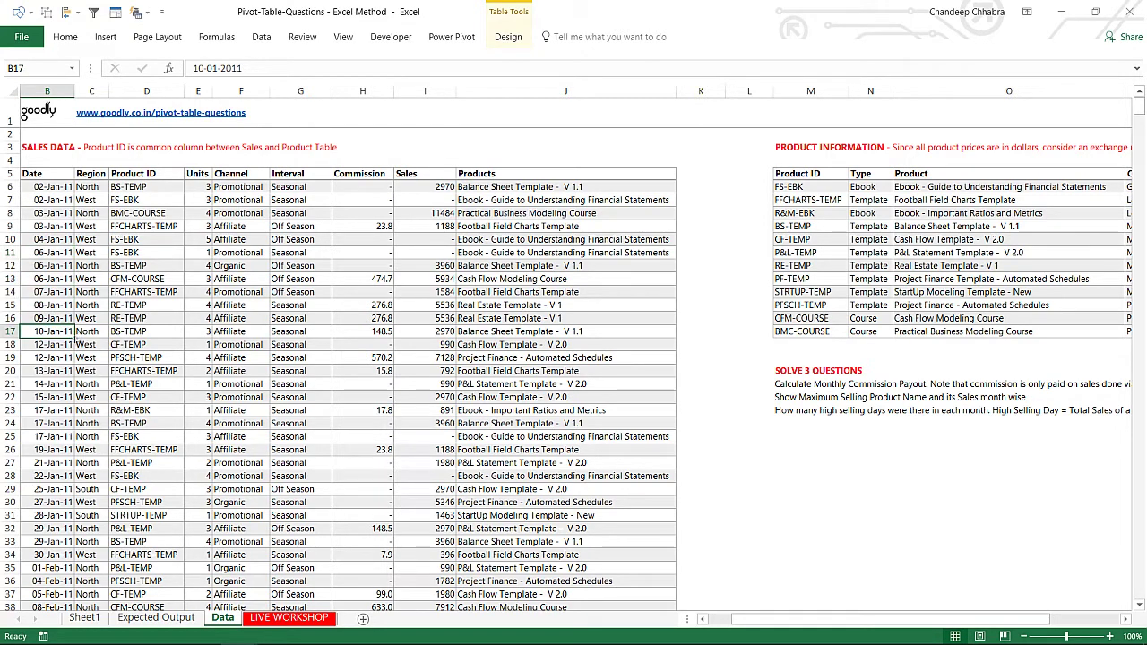
pyautogui.click(66, 346)
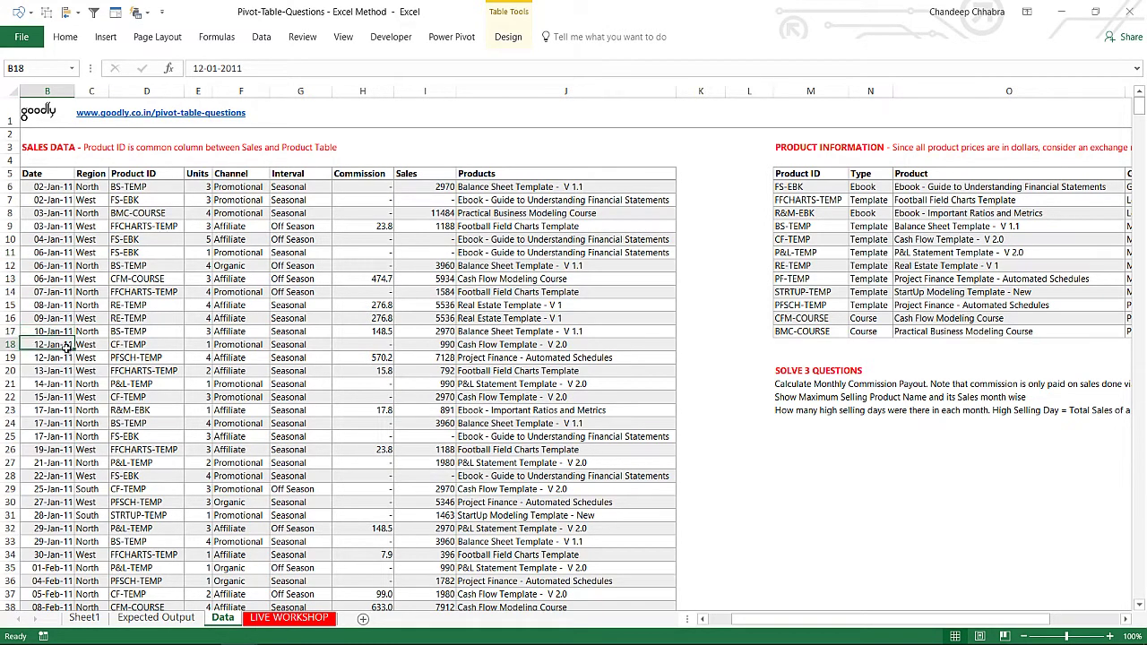
pyautogui.moveTo(67, 346); pyautogui.dragTo(66, 358)
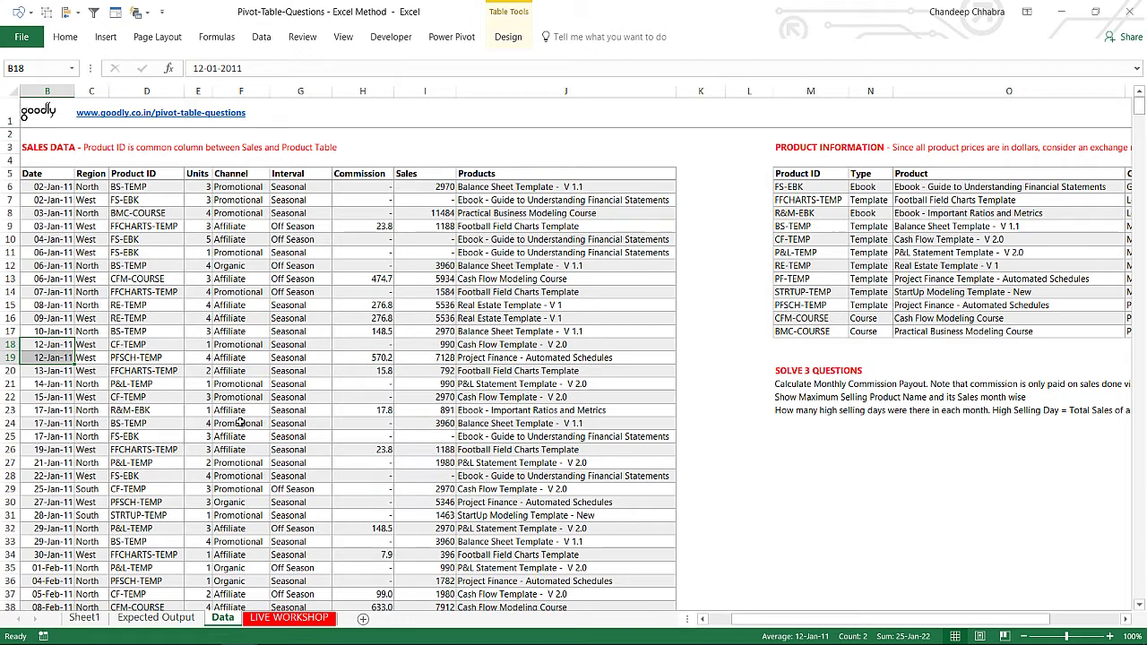
pyautogui.click(294, 412)
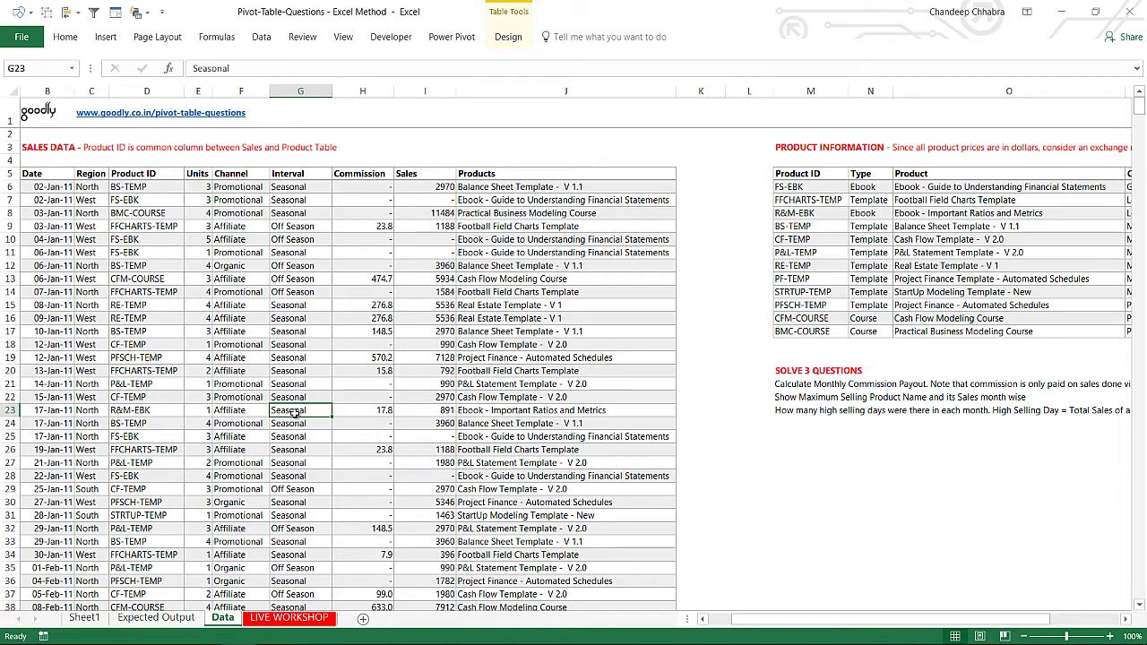
# Create a pivot table from the Sales table on the existing worksheet at Sheet1 cell S3.
pyautogui.click(163, 252)
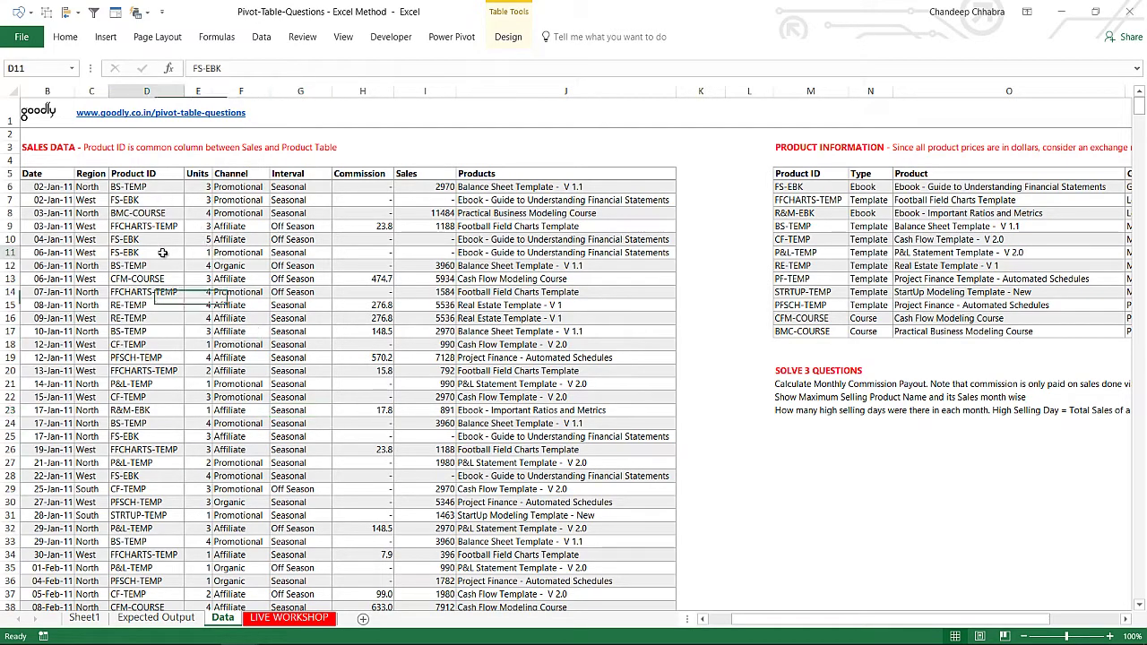
pyautogui.hotkey('alt', 'n', 'v')
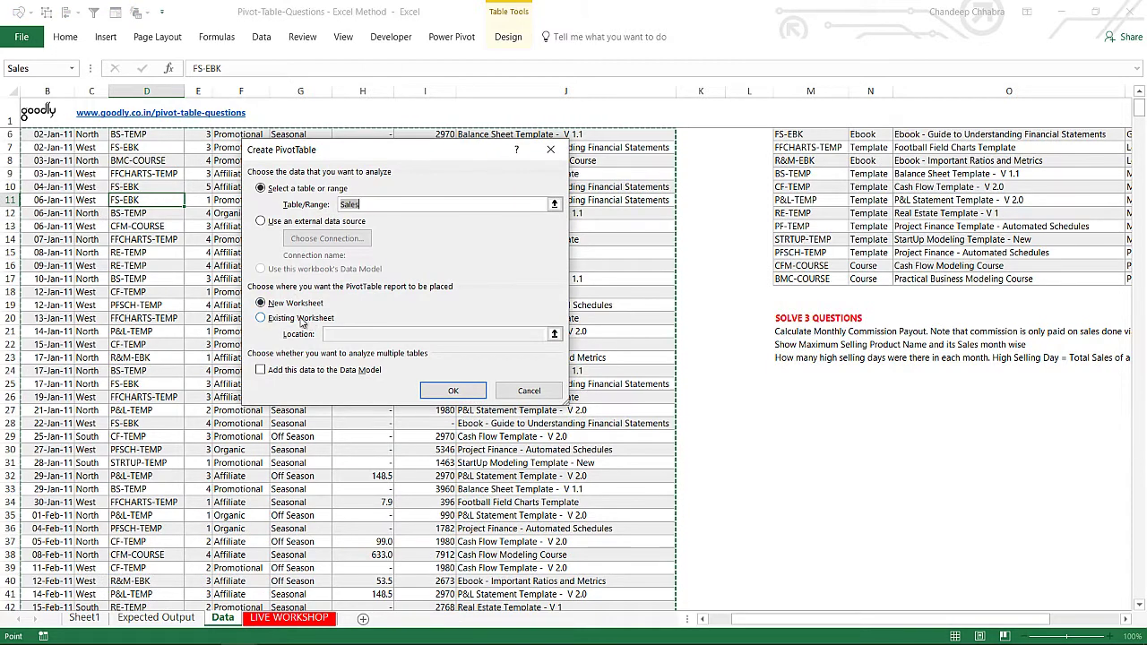
pyautogui.hotkey('alt', 'e')
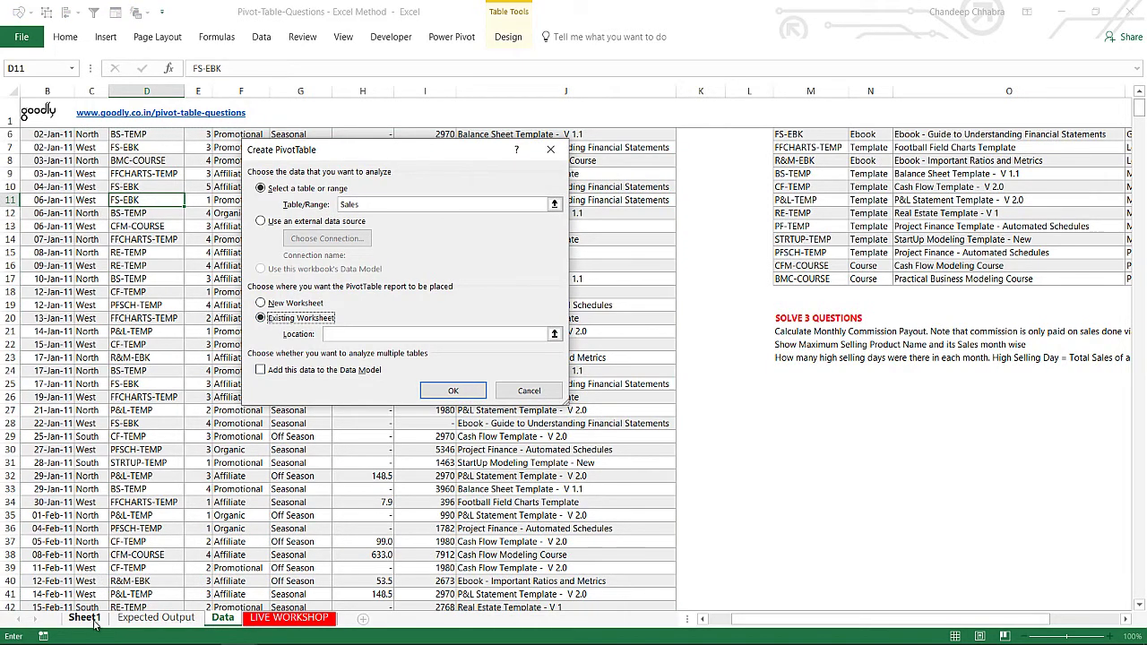
pyautogui.click(84, 617)
pyautogui.click(1116, 118)
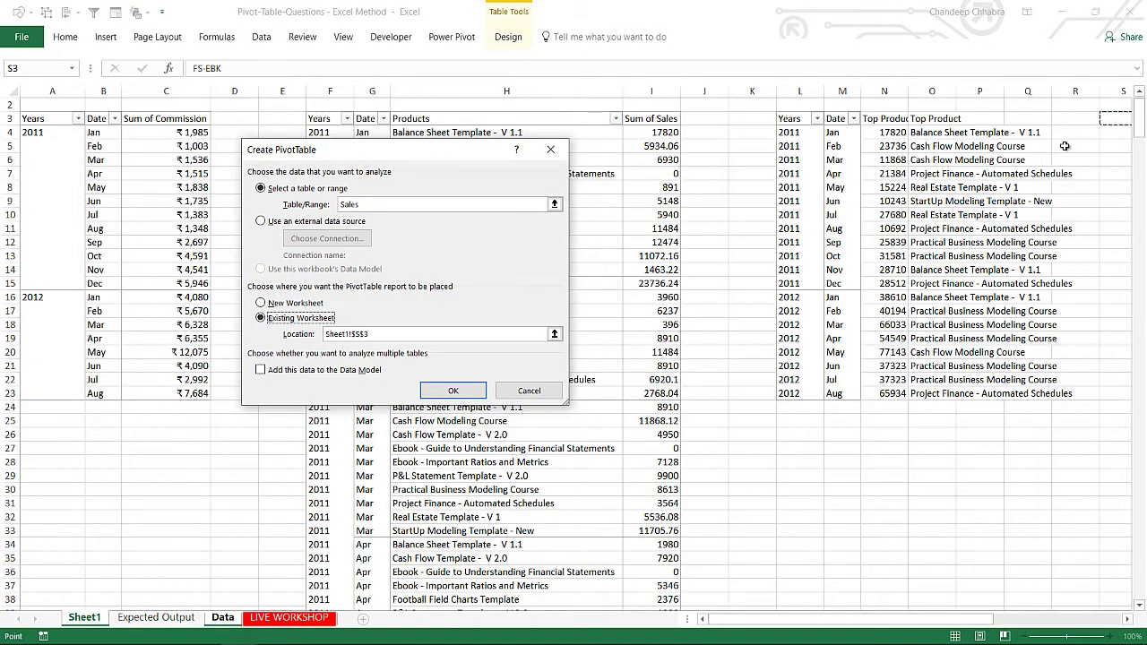
pyautogui.click(453, 391)
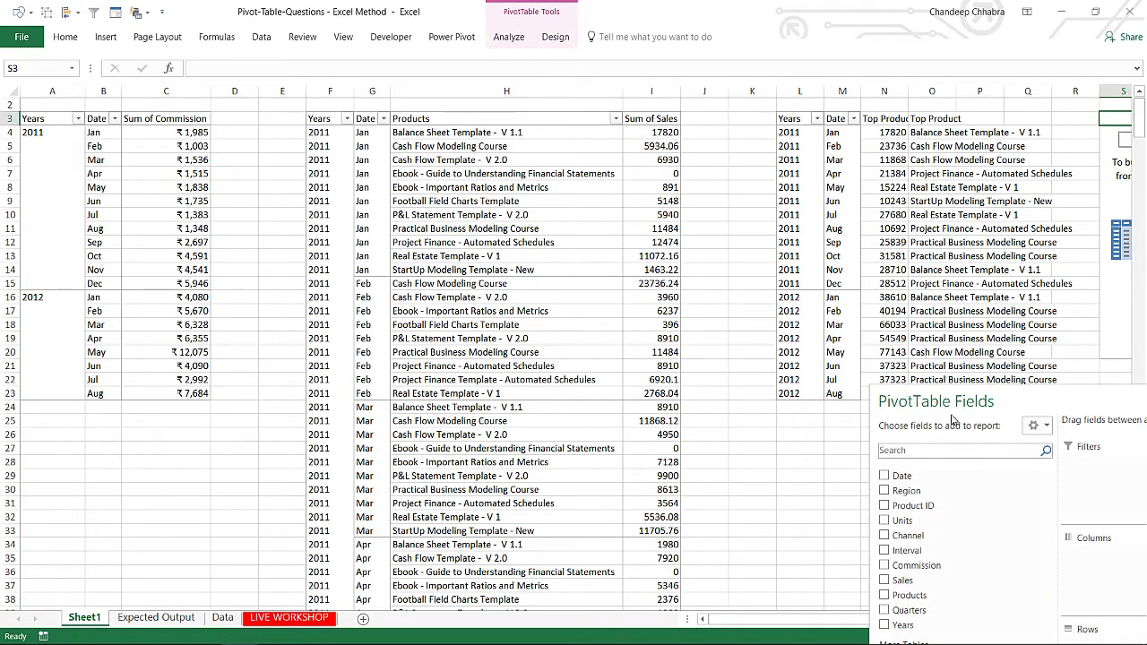
# Bring the empty pivot table at S3 into view and move the field list clear of it.
pyautogui.click(842, 256)
pyautogui.click(1124, 133)
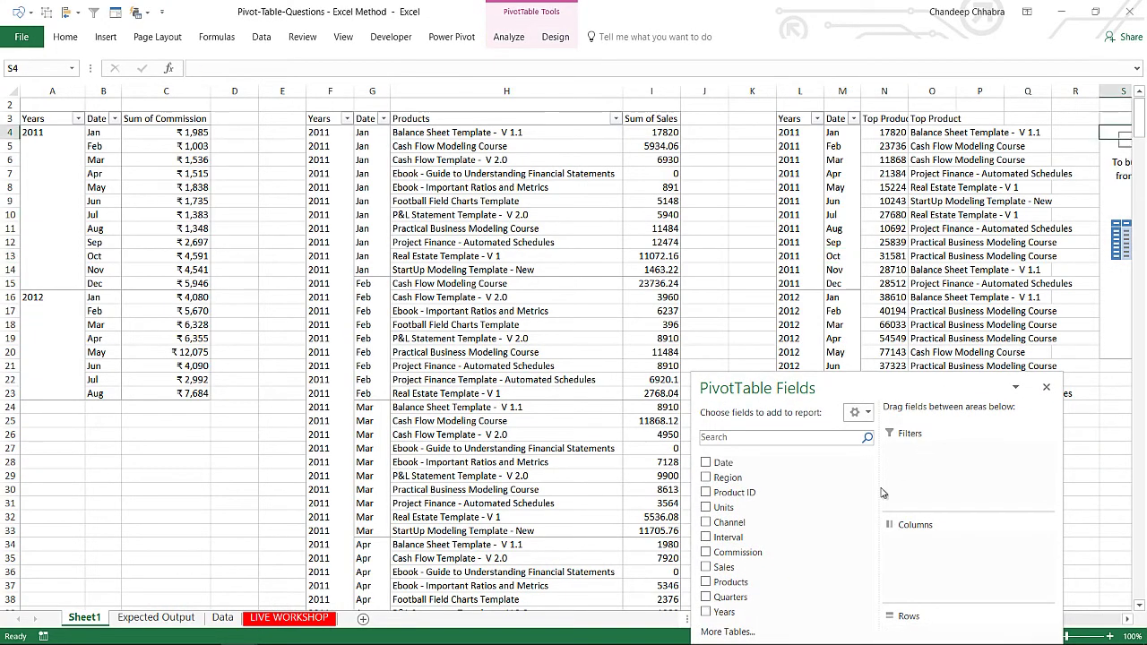
pyautogui.moveTo(841, 387); pyautogui.dragTo(659, 179)
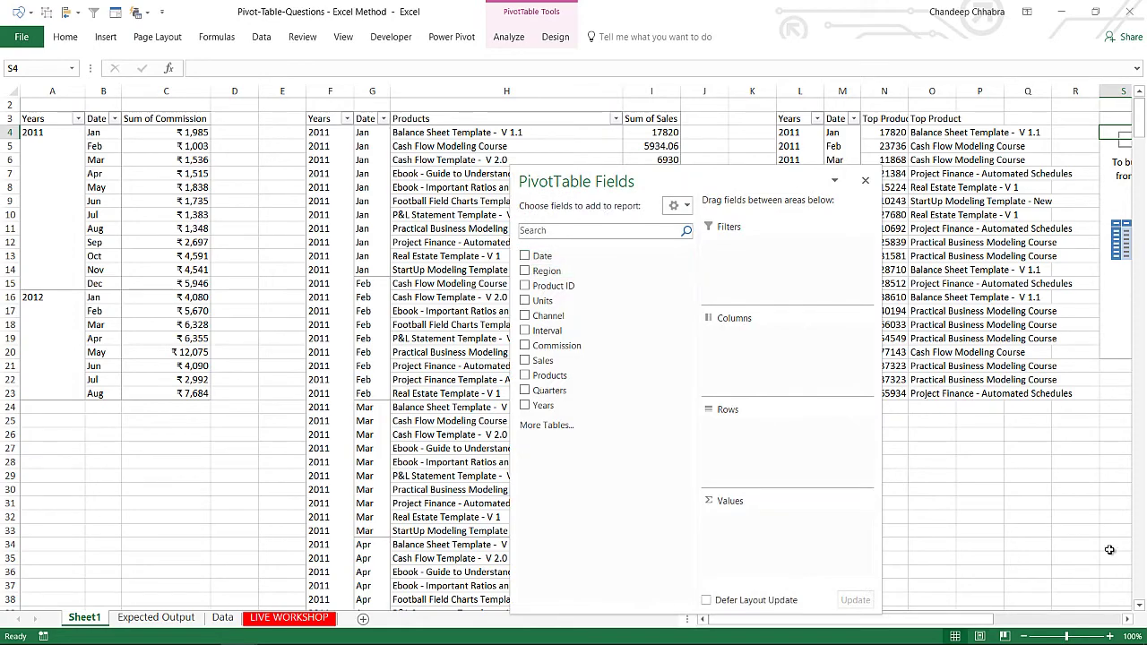
pyautogui.click(1127, 621)
pyautogui.click(1128, 620)
pyautogui.click(1128, 621)
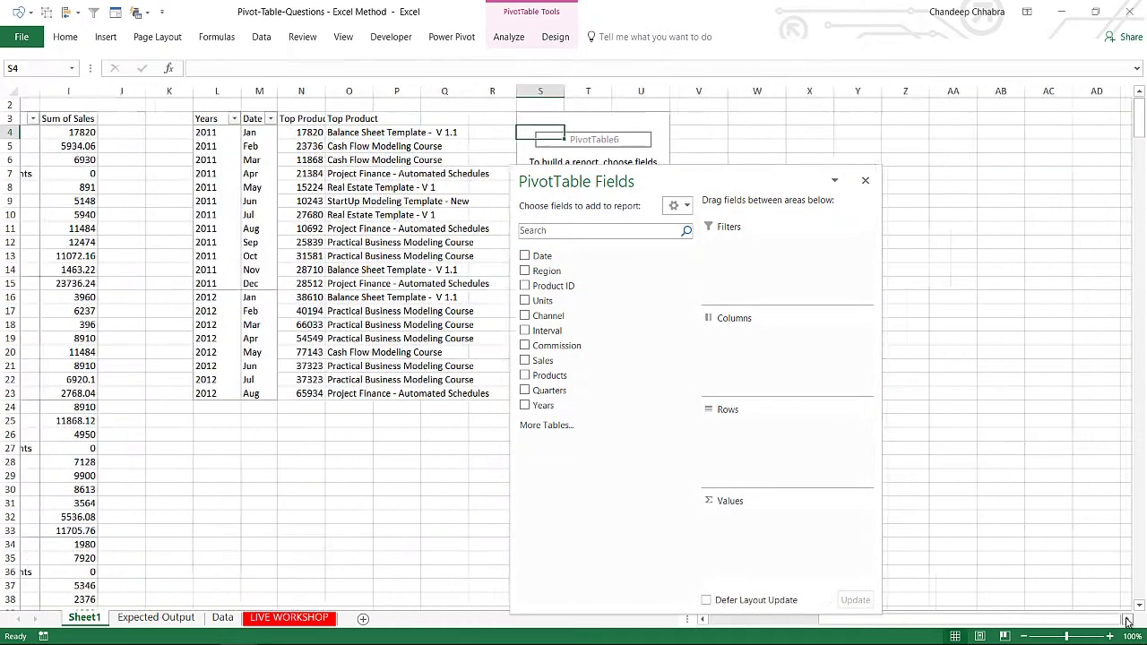
pyautogui.click(1128, 620)
pyautogui.click(1127, 621)
pyautogui.moveTo(531, 160); pyautogui.dragTo(516, 101)
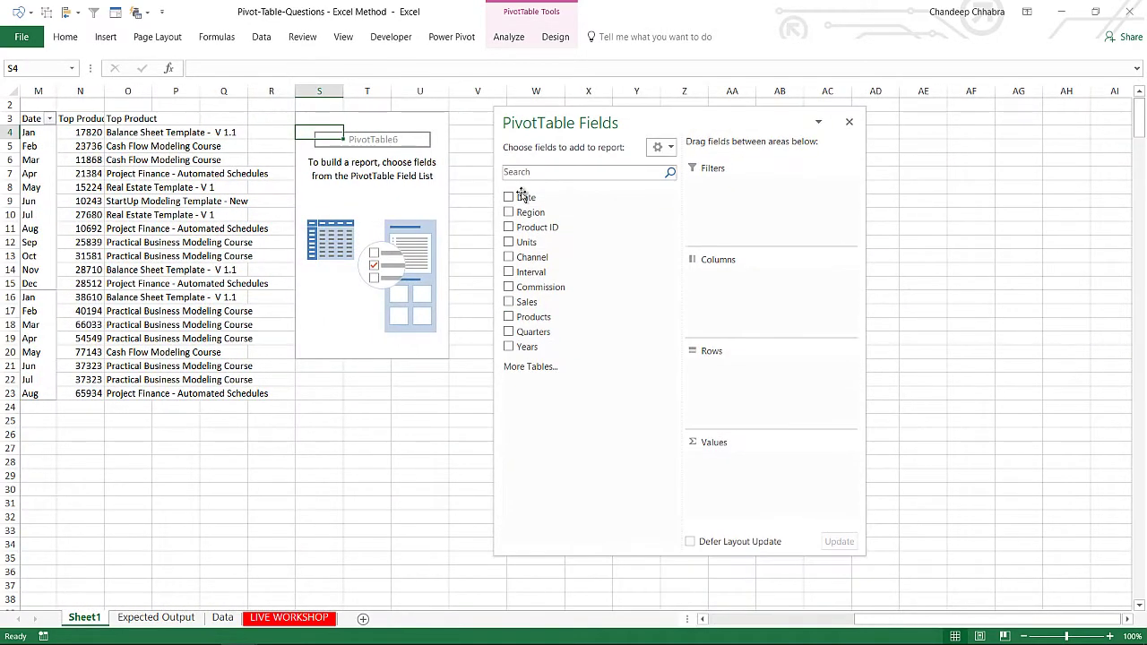
# Add Date to the rows of the new pivot table, remove the month and quarter levels, and ungroup the years into individual dates.
pyautogui.moveTo(526, 197); pyautogui.dragTo(733, 361)
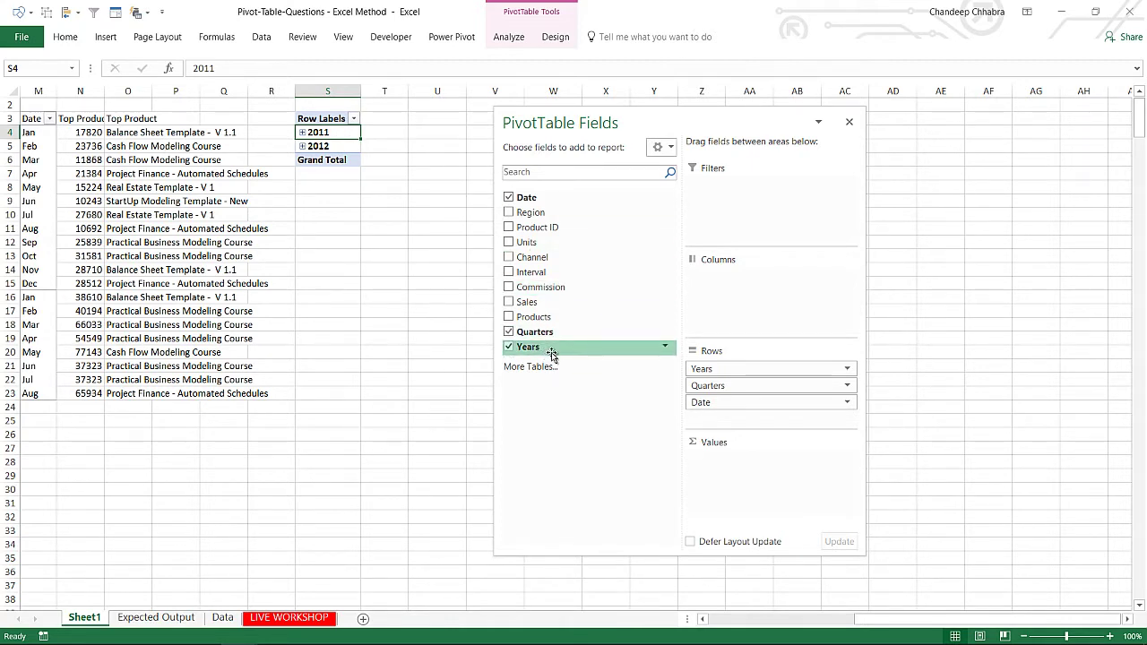
pyautogui.moveTo(735, 403); pyautogui.dragTo(631, 412)
pyautogui.rightClick(339, 133)
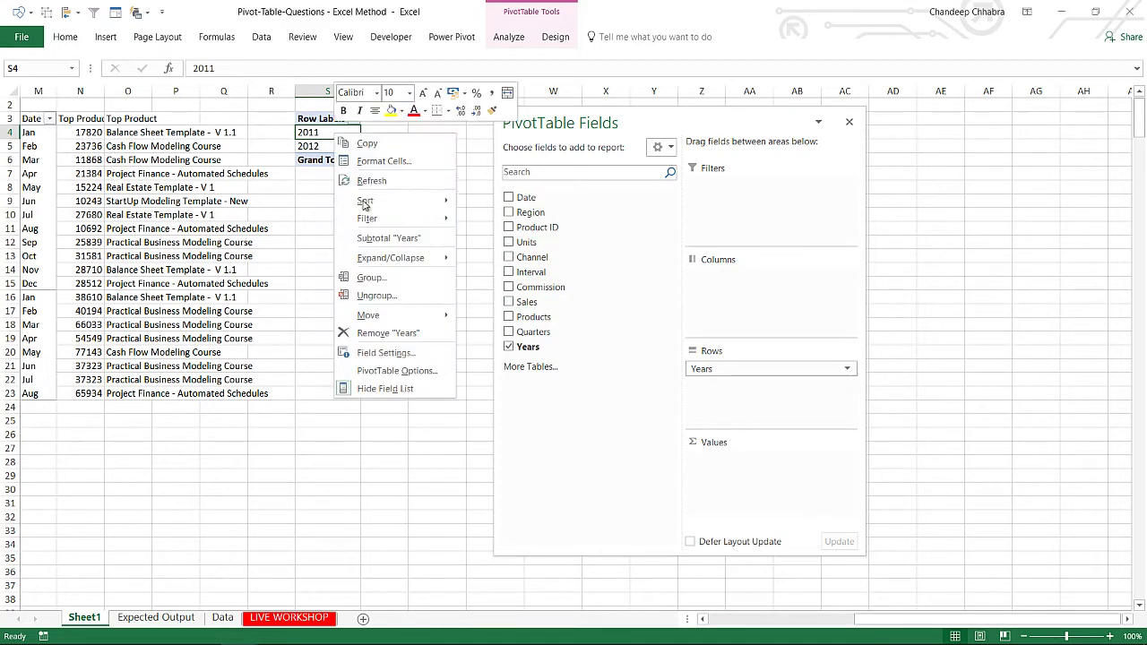
pyautogui.click(376, 296)
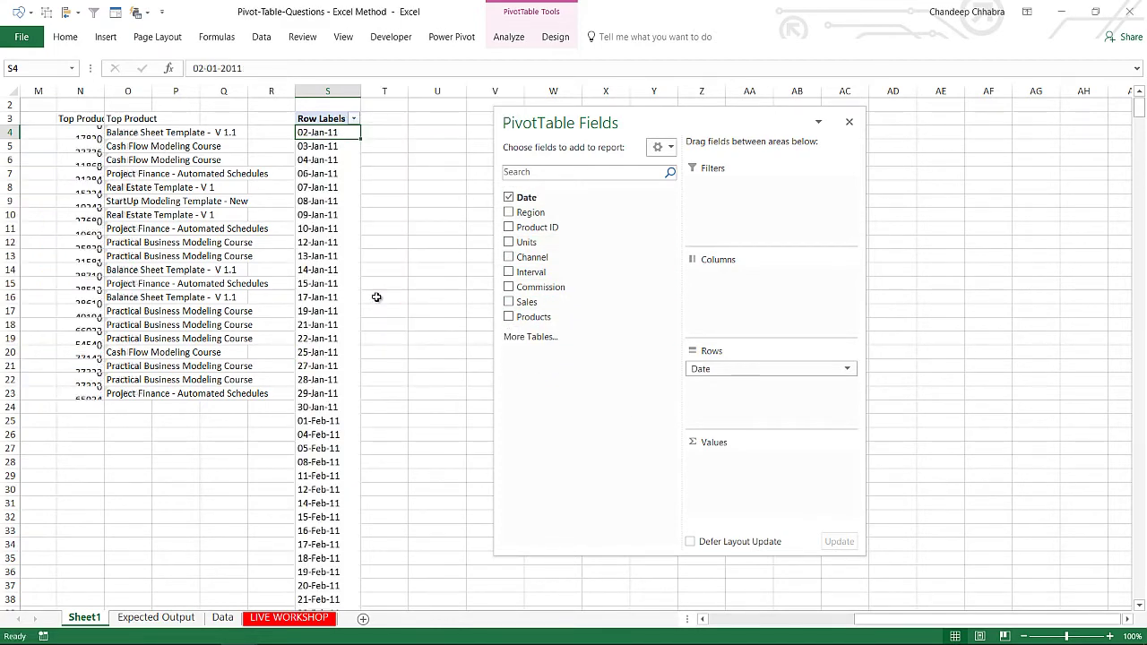
# Add Sales to the pivot's values as Sum of Sales and review the daily totals.
pyautogui.click(325, 146)
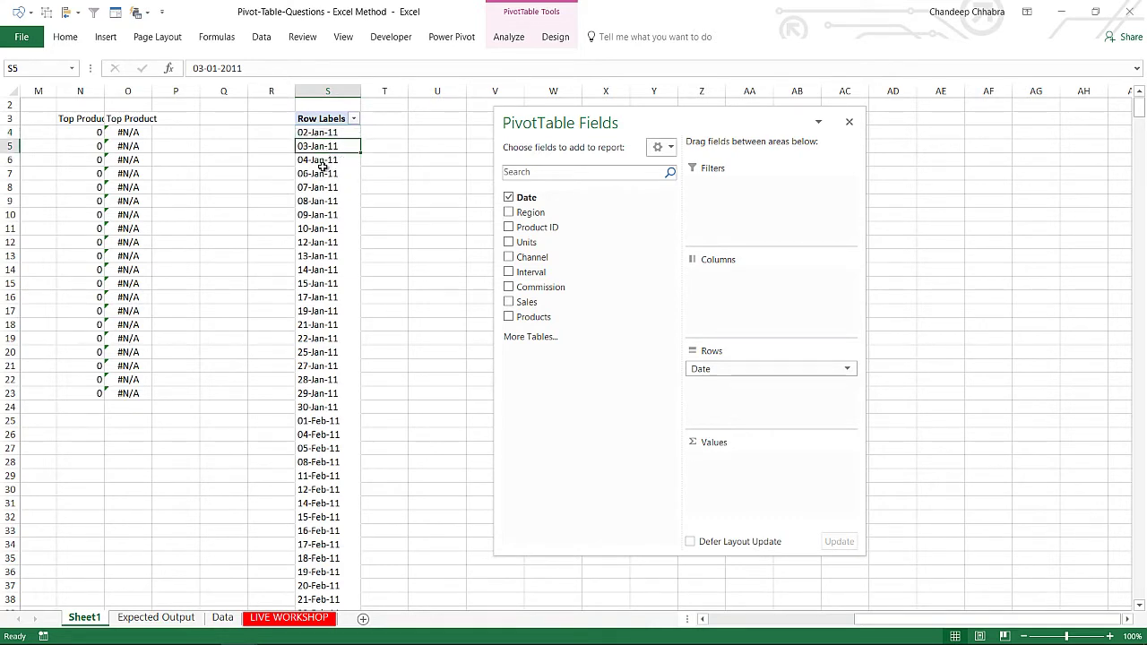
pyautogui.click(344, 173)
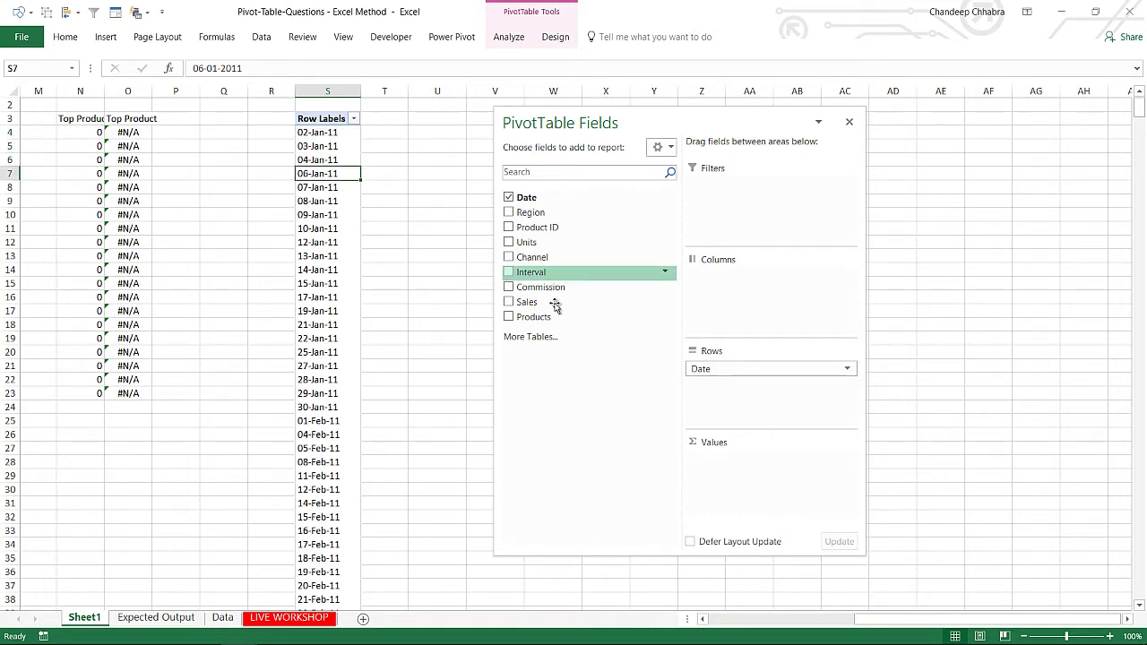
pyautogui.moveTo(549, 303); pyautogui.dragTo(743, 459)
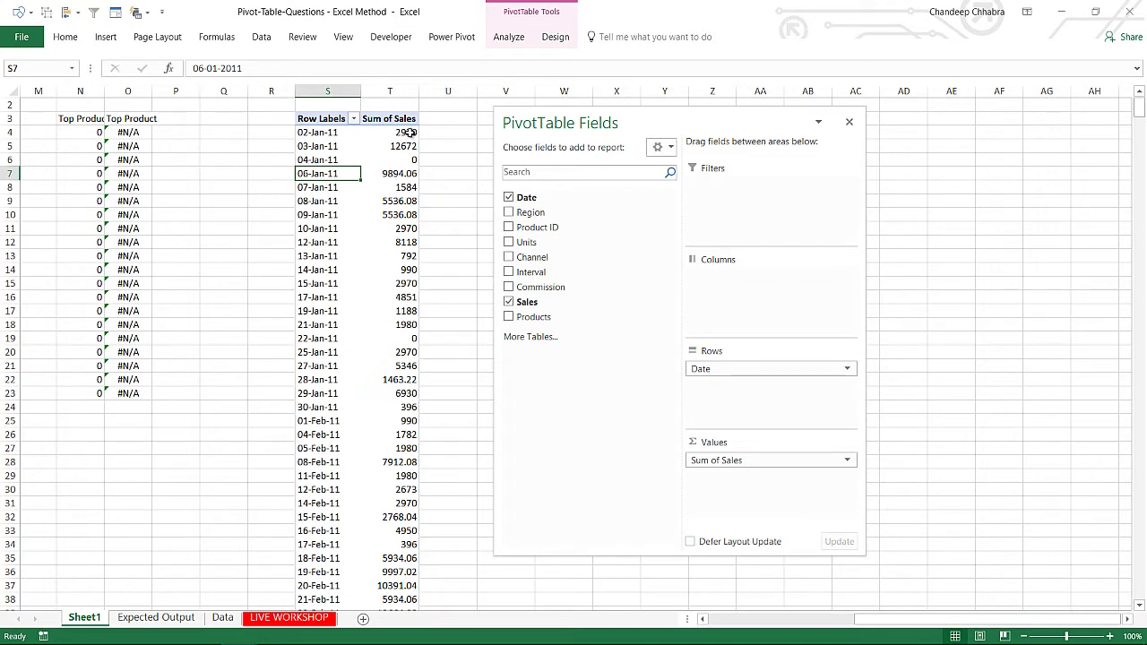
pyautogui.moveTo(408, 133); pyautogui.dragTo(328, 159)
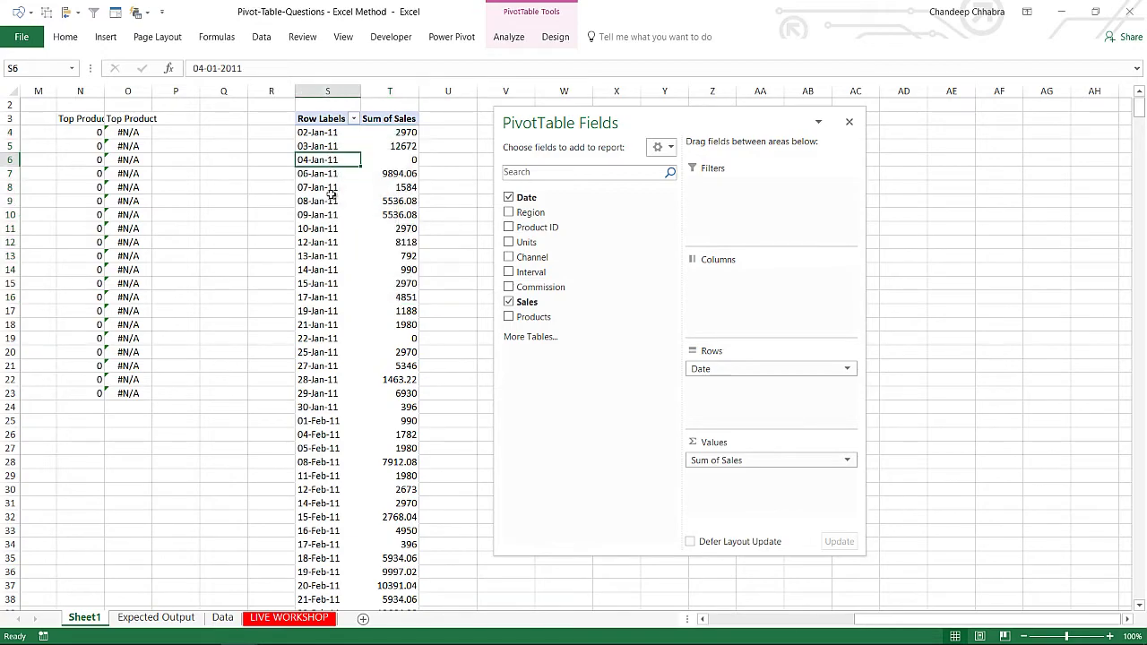
# Examine how dates and Sum of Commission are now listed in the commission pivot table in columns A and B.
pyautogui.click(101, 212)
pyautogui.press('Left')
pyautogui.press('Left')
pyautogui.press('Left')
pyautogui.press('Left')
pyautogui.press('Left')
pyautogui.press('Left')
pyautogui.press('Left')
pyautogui.press('Left')
pyautogui.press('Left')
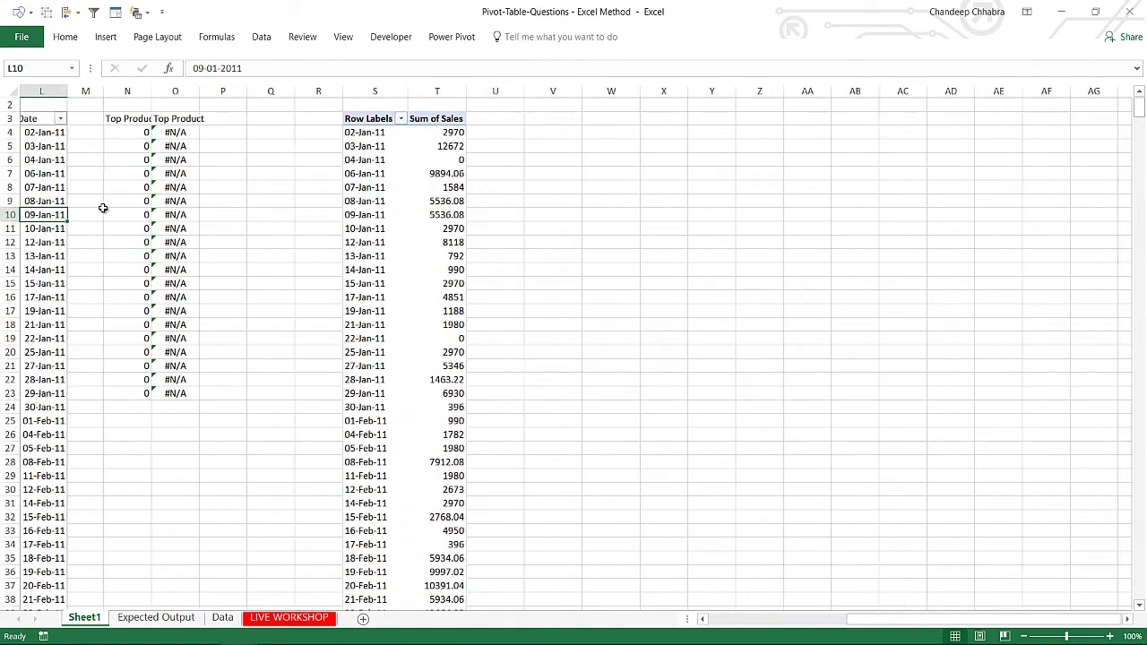
pyautogui.press('Left')
pyautogui.press('Left')
pyautogui.press('Left')
pyautogui.press('Left')
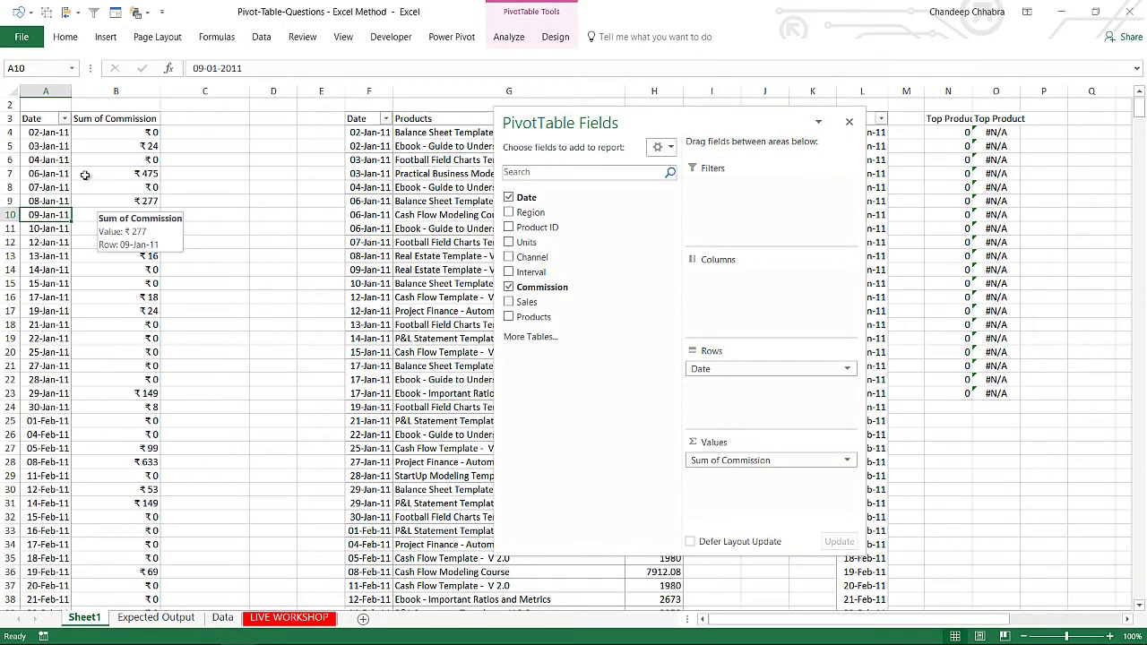
pyautogui.moveTo(59, 132); pyautogui.dragTo(51, 324)
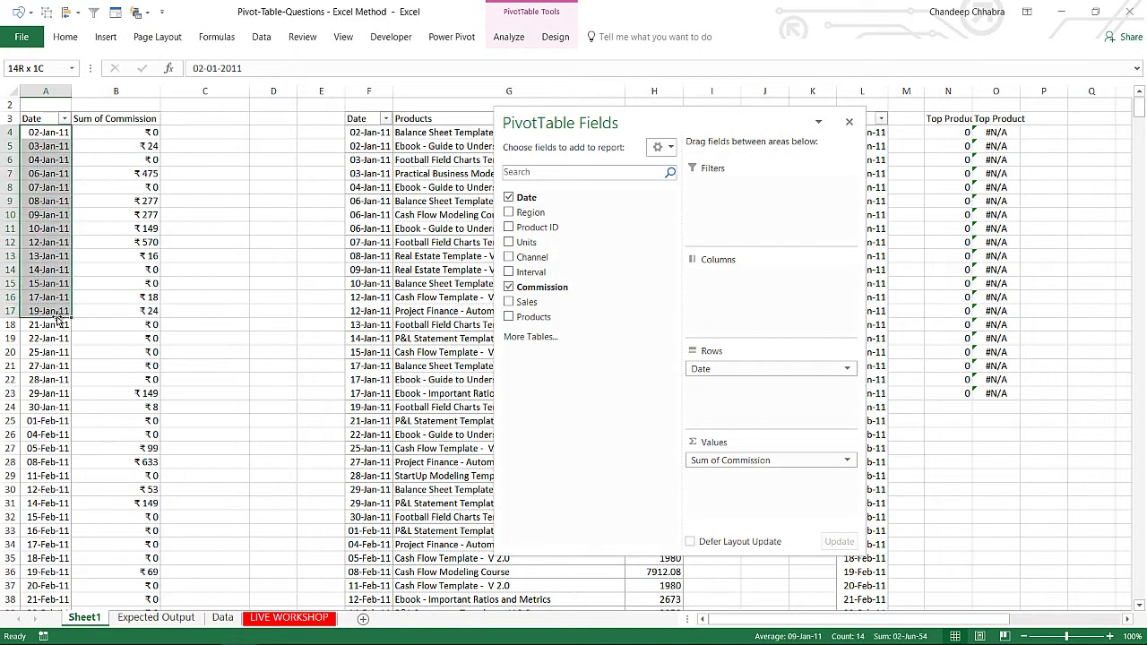
pyautogui.moveTo(116, 159); pyautogui.dragTo(115, 247)
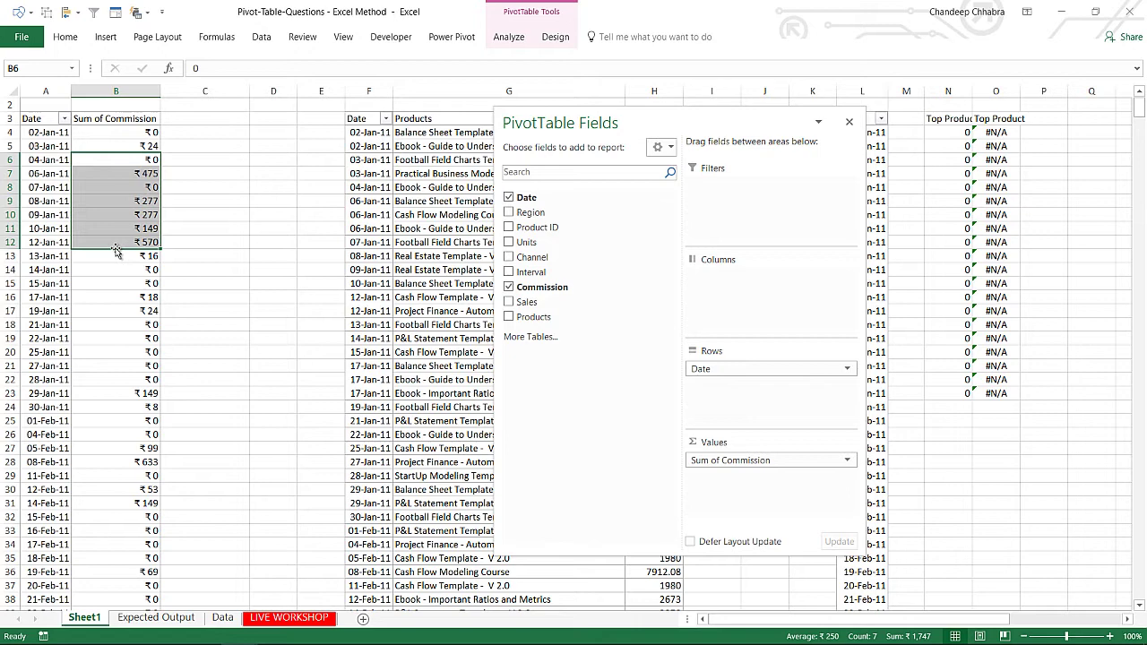
# Review the other pivot tables along row 6 and return to the sales pivot table, selecting its date cell S6.
pyautogui.press('Right')
pyautogui.press('Right')
pyautogui.press('Right')
pyautogui.press('Right')
pyautogui.press('Right')
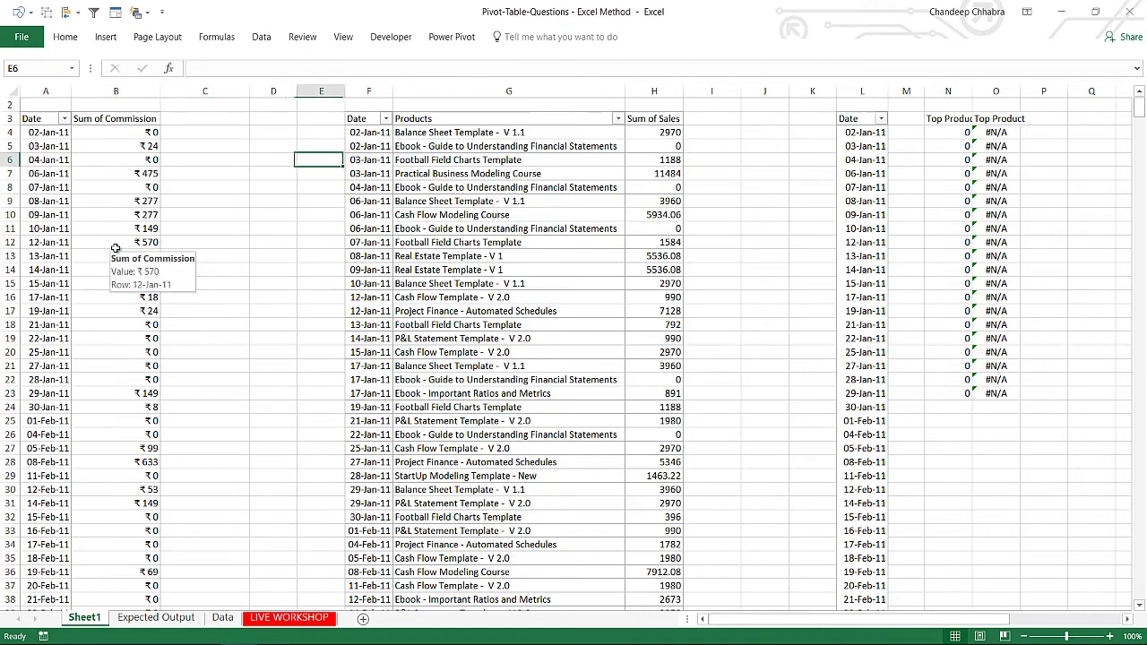
pyautogui.press('Right')
pyautogui.press('Right')
pyautogui.press('Right')
pyautogui.press('Right')
pyautogui.press('Right')
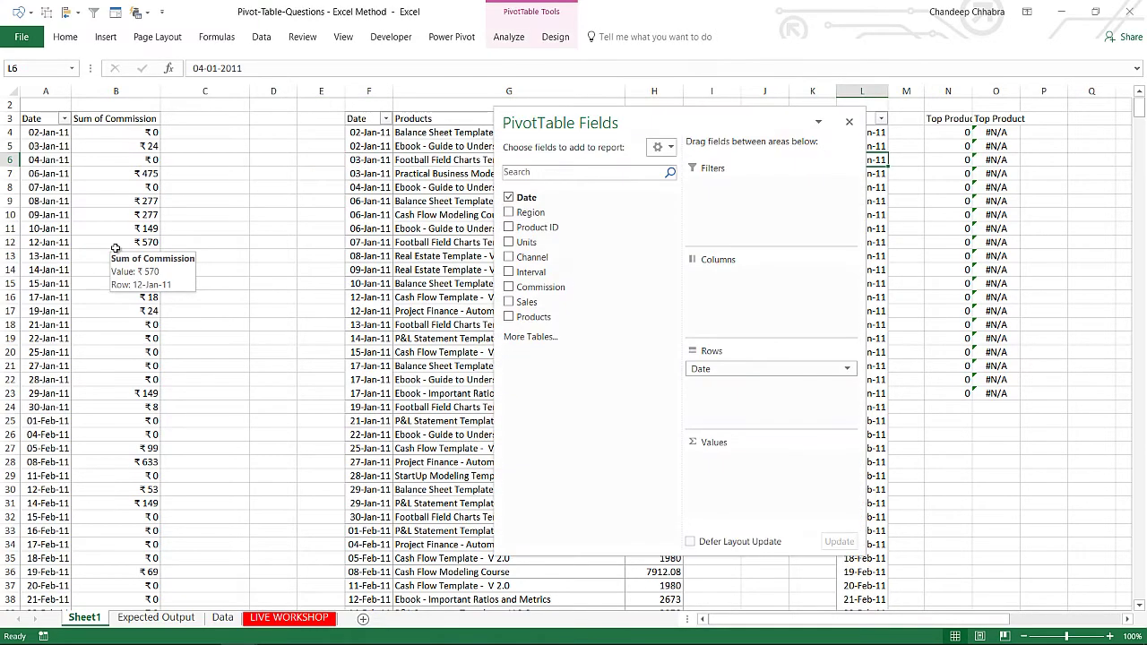
pyautogui.press('Right')
pyautogui.press('Right')
pyautogui.press('Right')
pyautogui.press('Right')
pyautogui.press('Right')
pyautogui.press('Right')
pyautogui.press('Right')
pyautogui.press('Right')
pyautogui.press('Right')
pyautogui.press('Right')
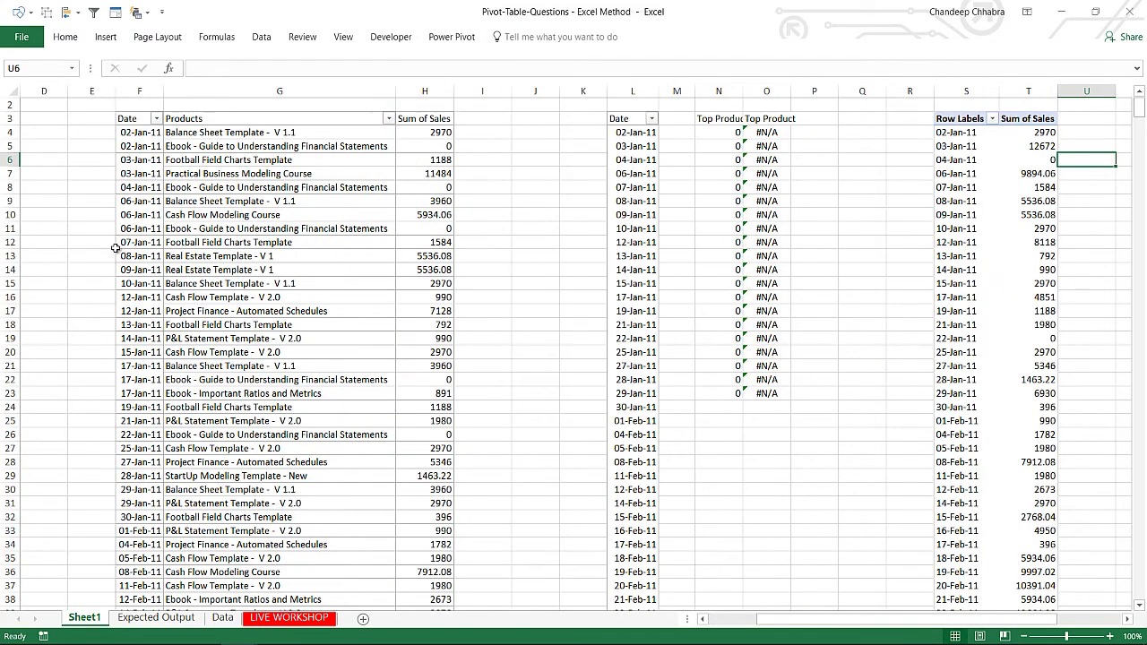
pyautogui.press('Left')
pyautogui.press('Left')
pyautogui.press('Left')
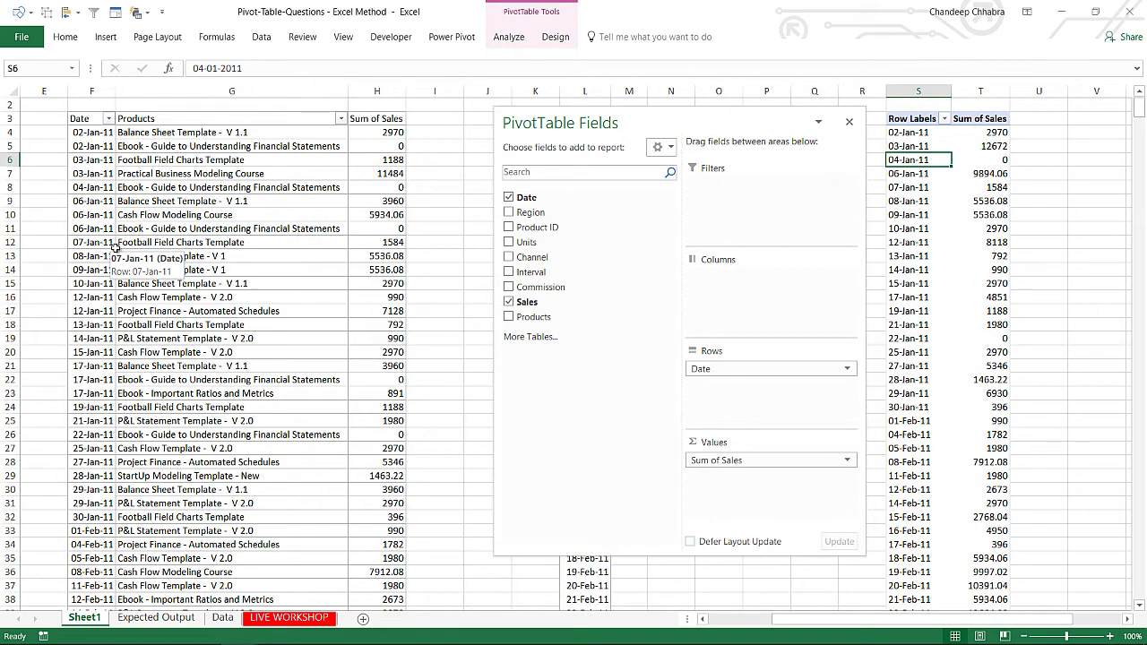